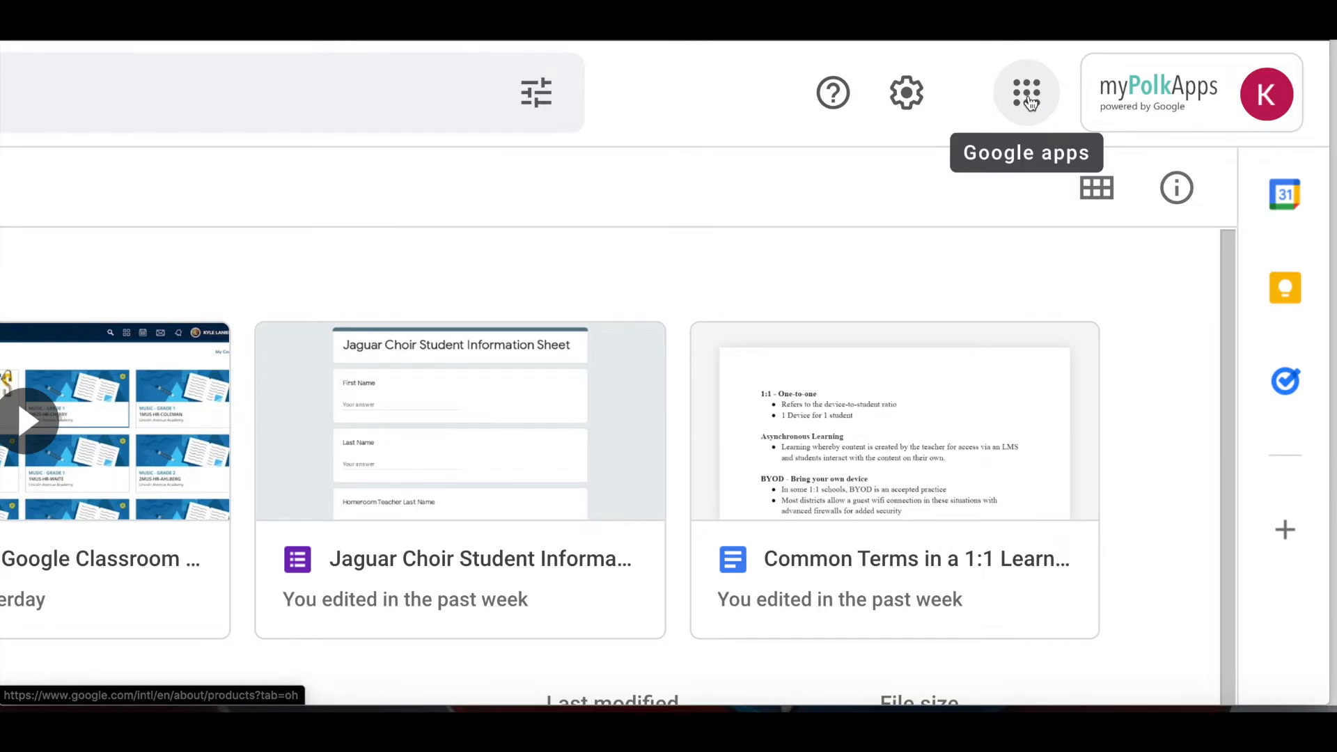
Step: Open Jamboard from the Google apps list and create a new jam
{"action": "left_click", "coordinate": [1028, 96]}
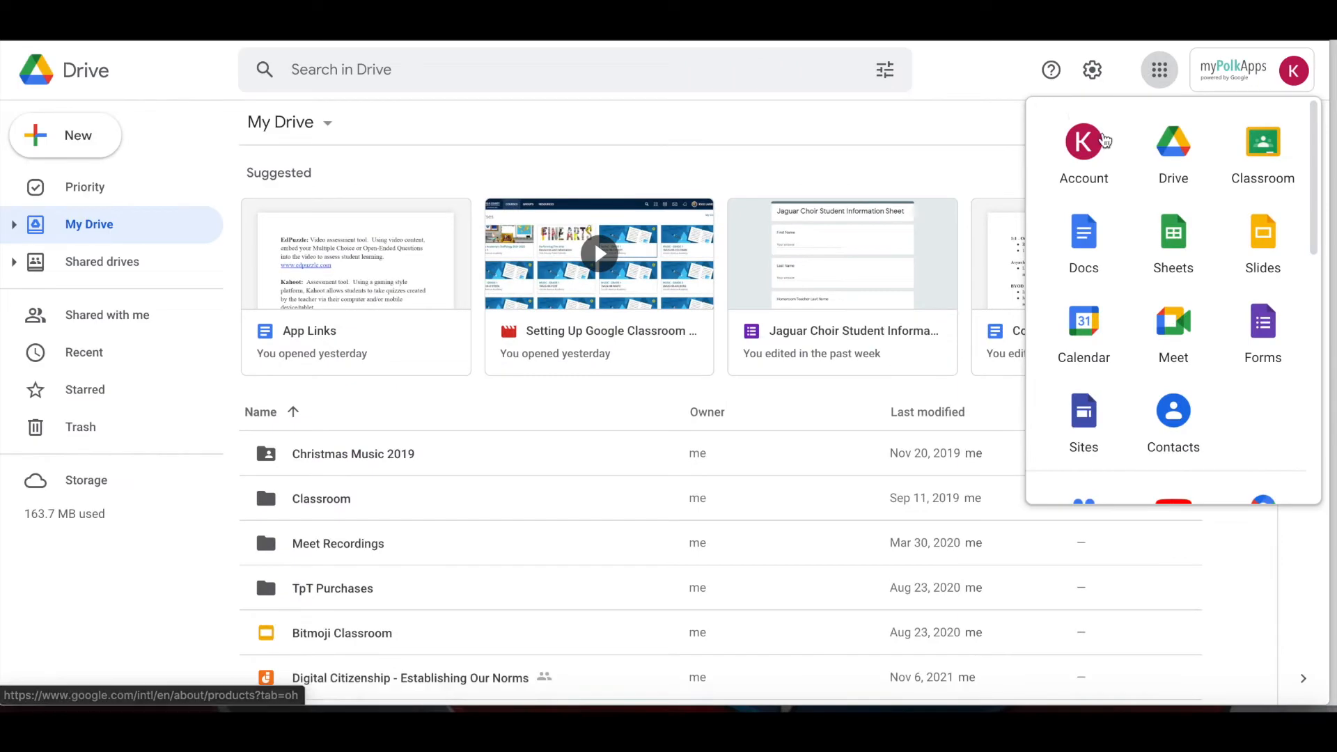
{"action": "scroll", "coordinate": [1170, 285], "scroll_direction": "down", "scroll_amount": 3}
{"action": "scroll", "coordinate": [1170, 286], "scroll_direction": "down", "scroll_amount": 3}
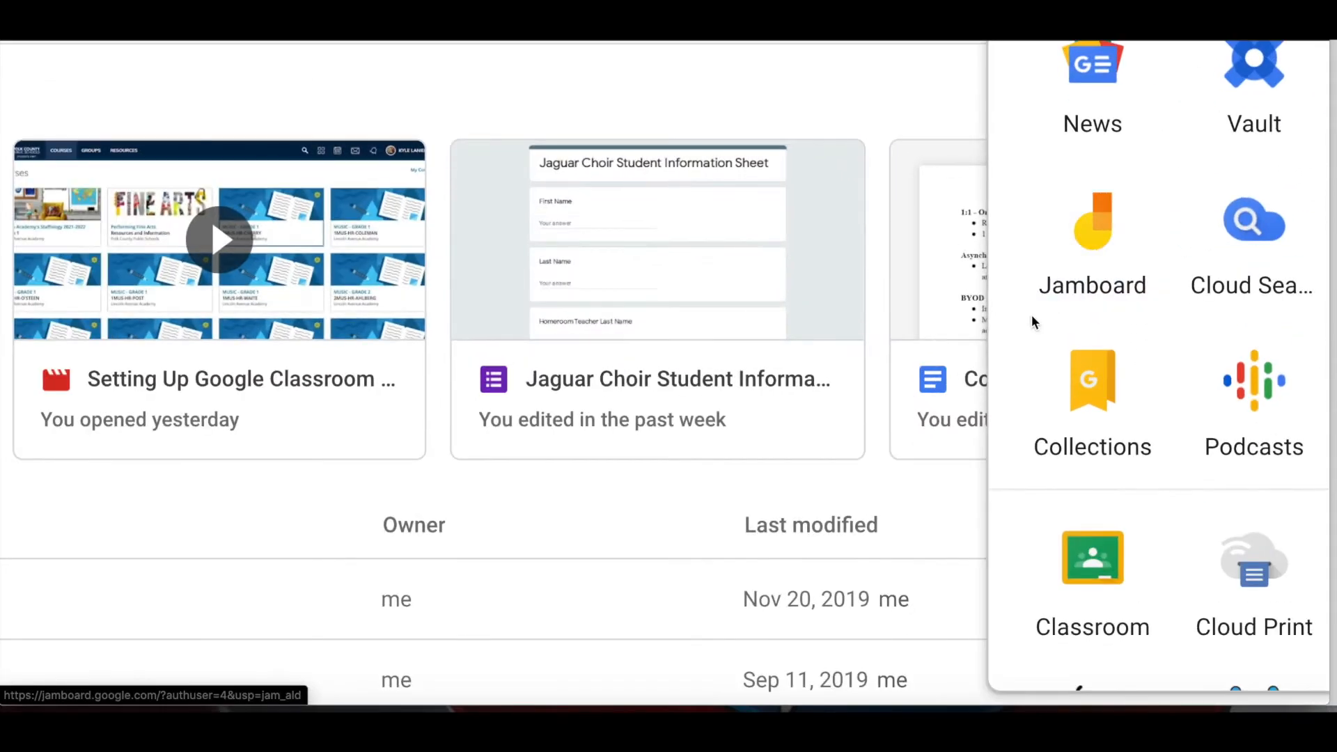
{"action": "left_click", "coordinate": [1104, 279]}
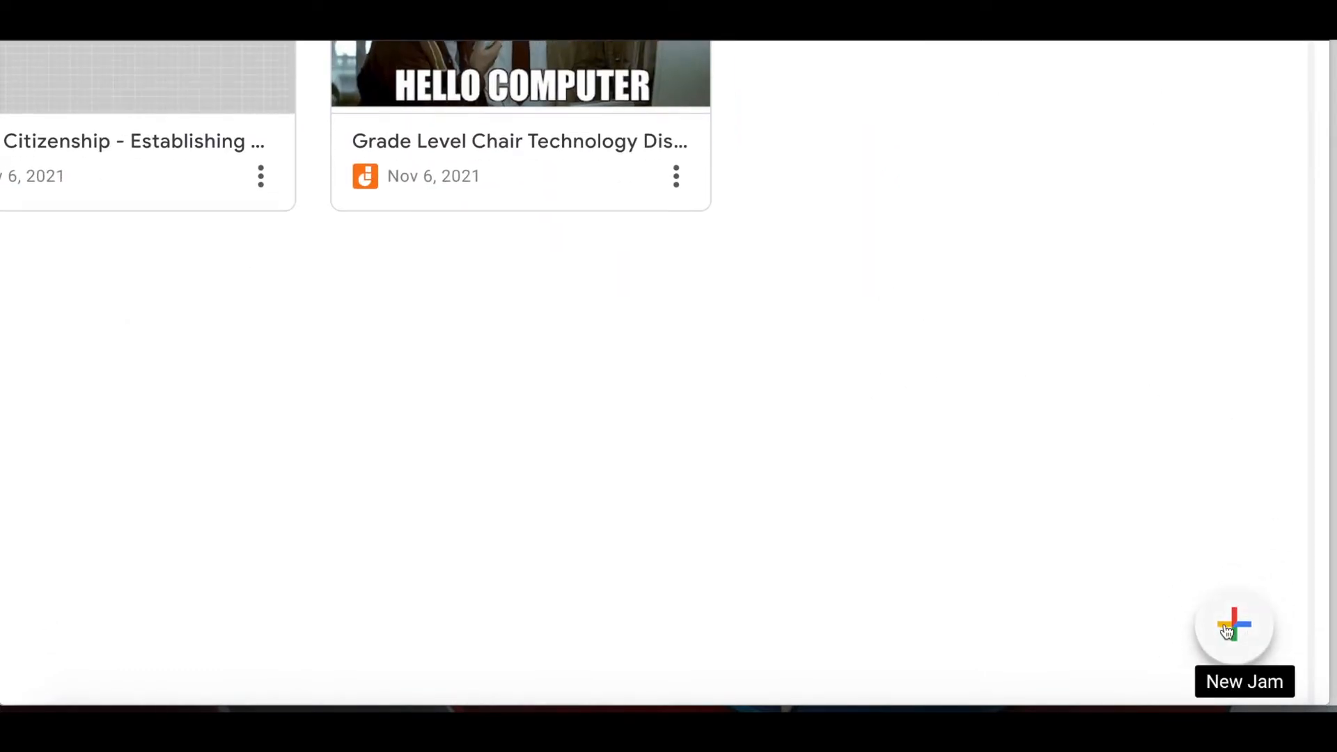
{"action": "left_click", "coordinate": [1228, 631]}
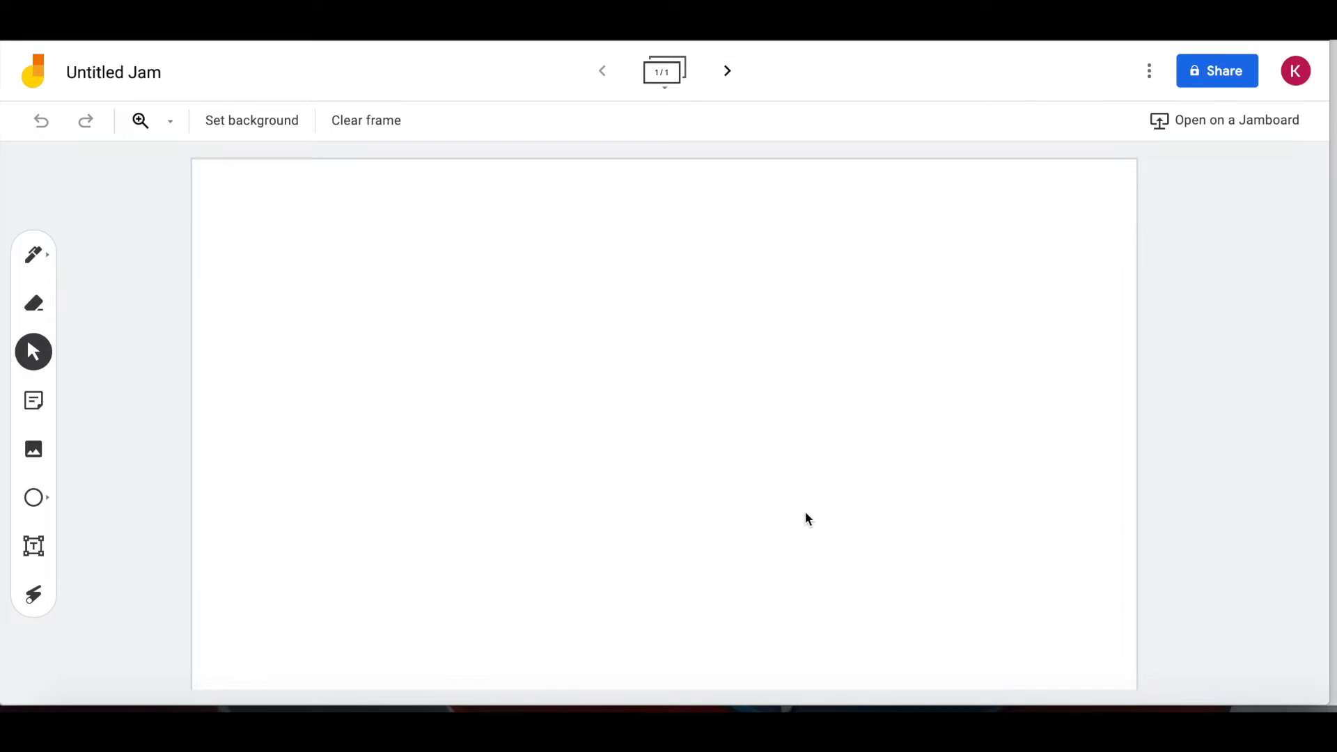
Step: Try the dotted, lined and graph backgrounds on the blank frame
{"action": "left_click", "coordinate": [259, 123]}
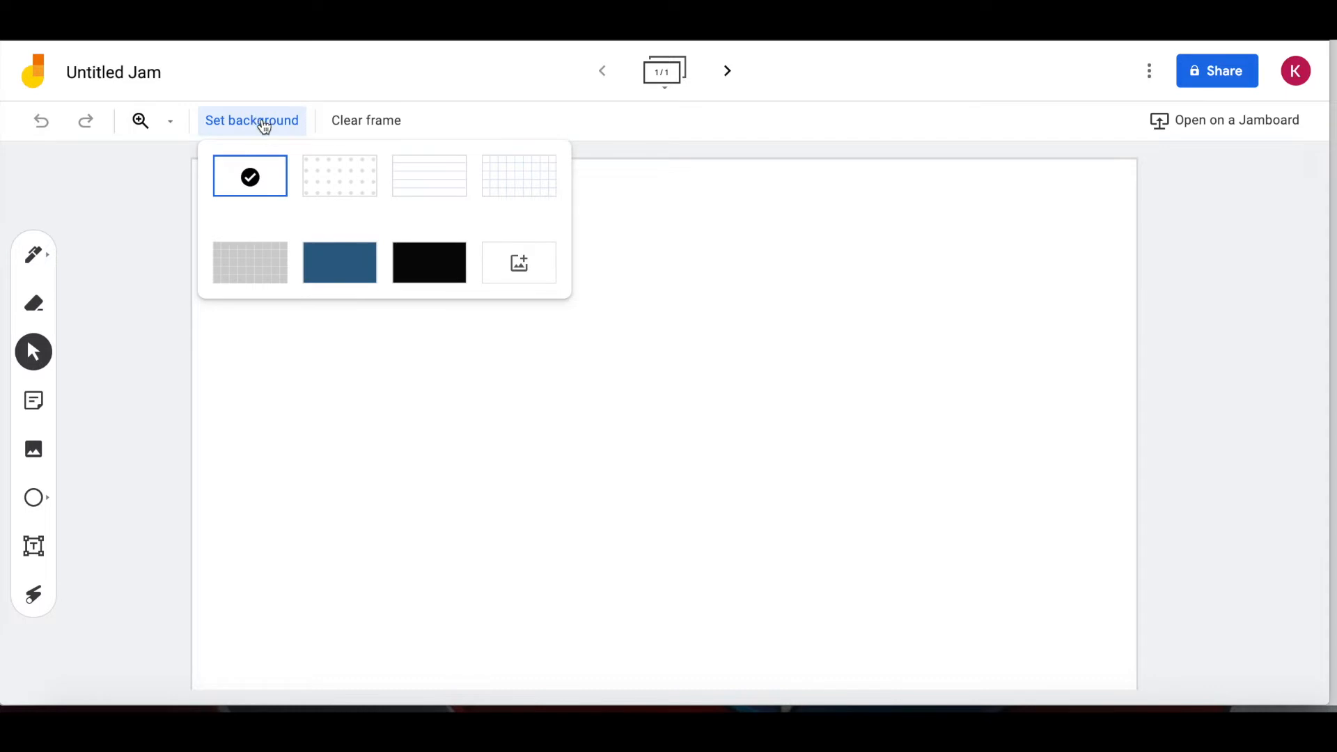
{"action": "left_click", "coordinate": [346, 163]}
{"action": "left_click", "coordinate": [259, 123]}
{"action": "left_click", "coordinate": [450, 182]}
{"action": "left_click", "coordinate": [255, 125]}
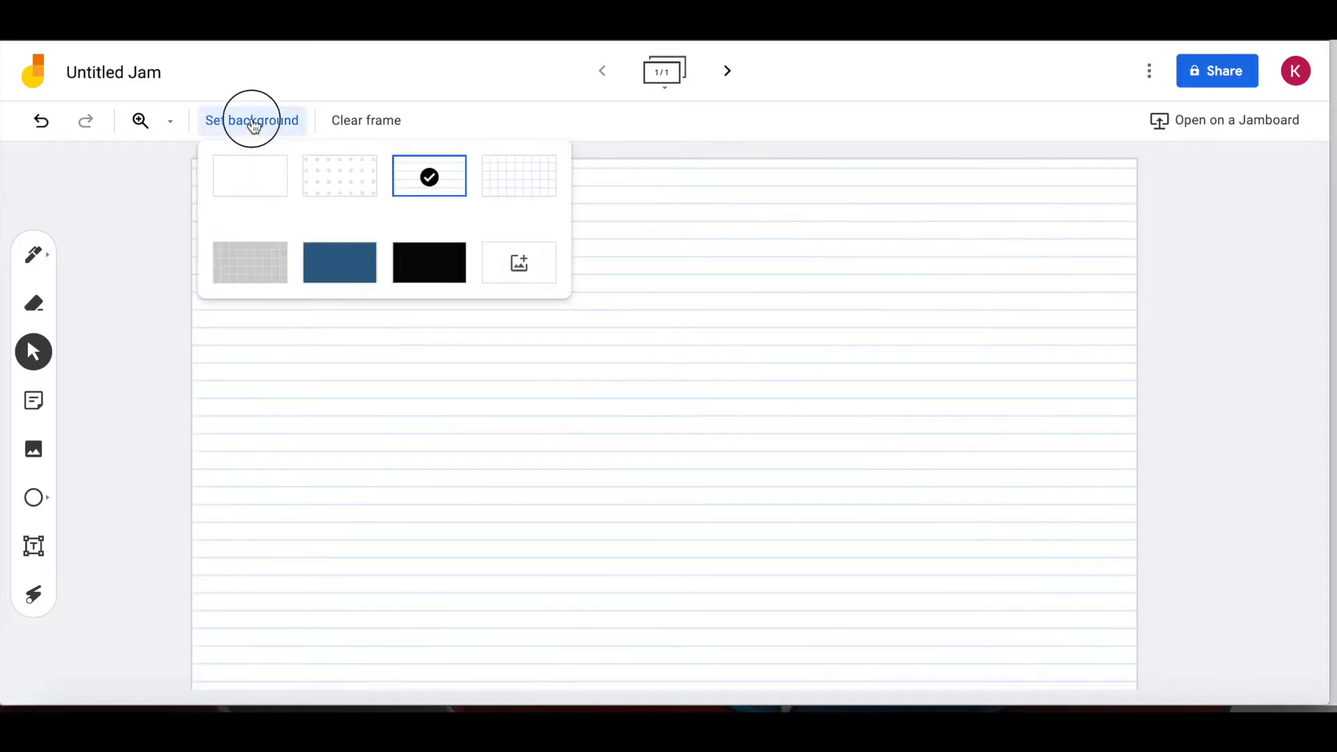
{"action": "left_click", "coordinate": [520, 174]}
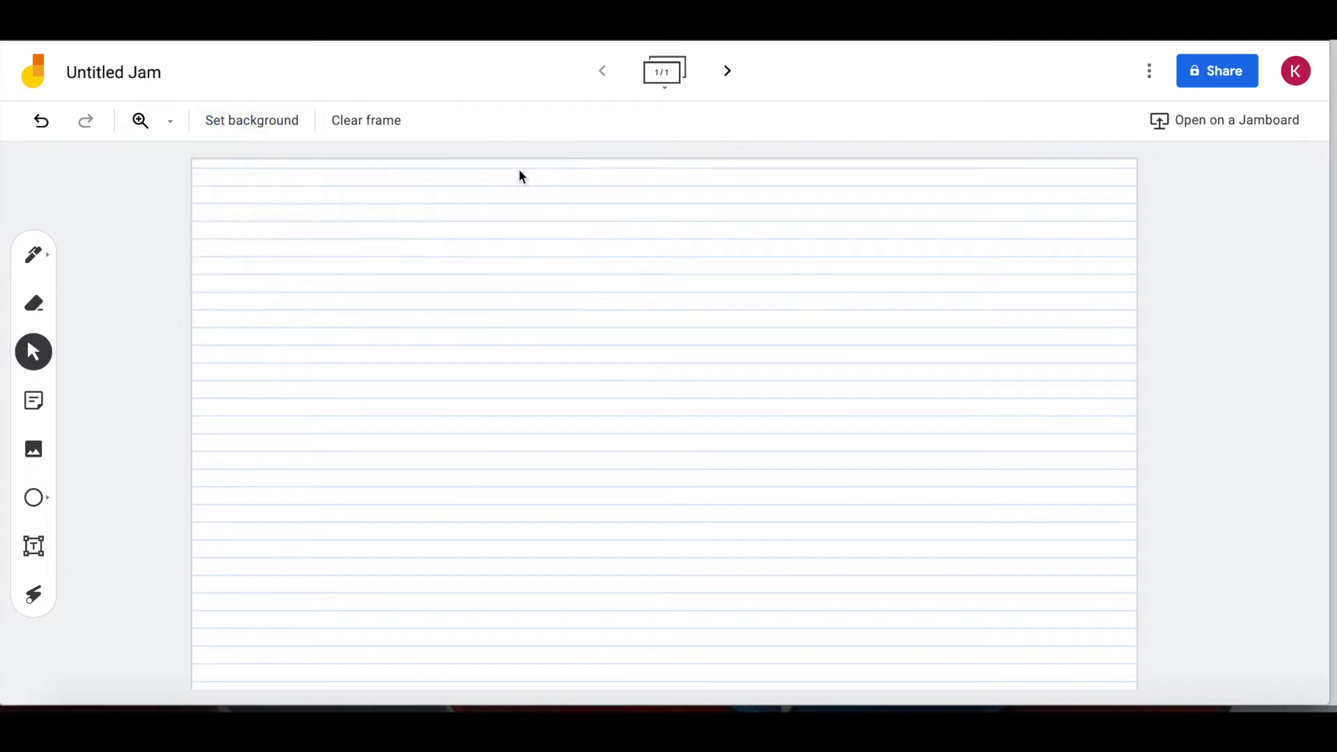
Step: Set the frame's background to solid dark blue
{"action": "left_click", "coordinate": [245, 122]}
{"action": "left_click", "coordinate": [351, 265]}
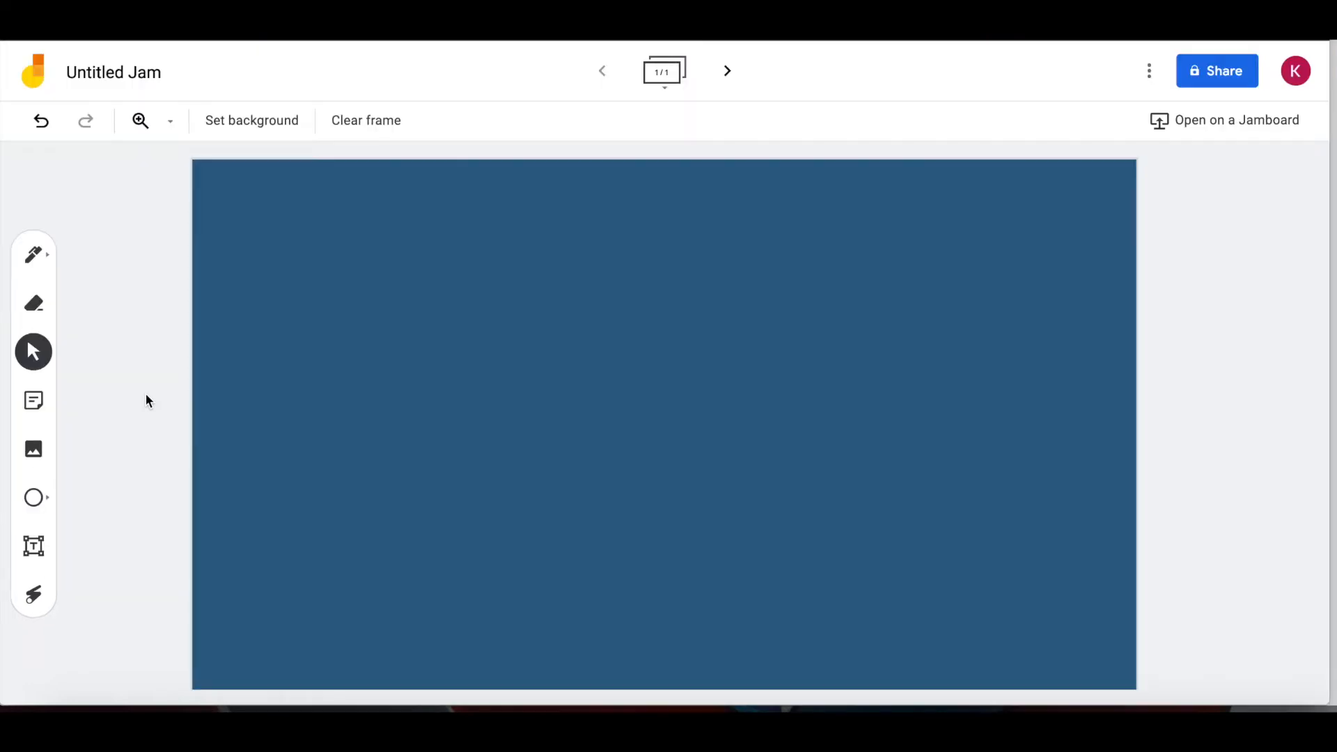
Step: Draw a few freehand black pen strokes near the frame's upper-left corner
{"action": "left_click", "coordinate": [34, 255]}
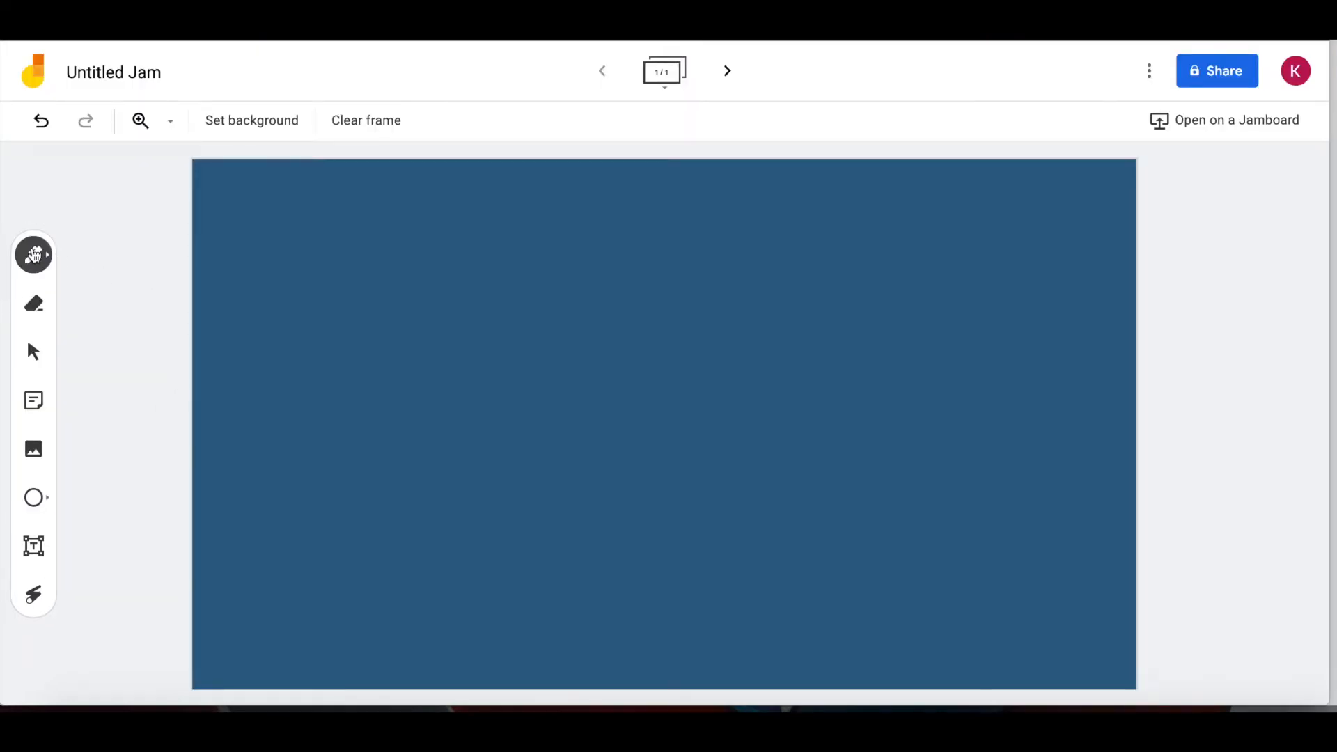
{"action": "left_click_drag", "start_coordinate": [277, 212], "coordinate": [279, 331]}
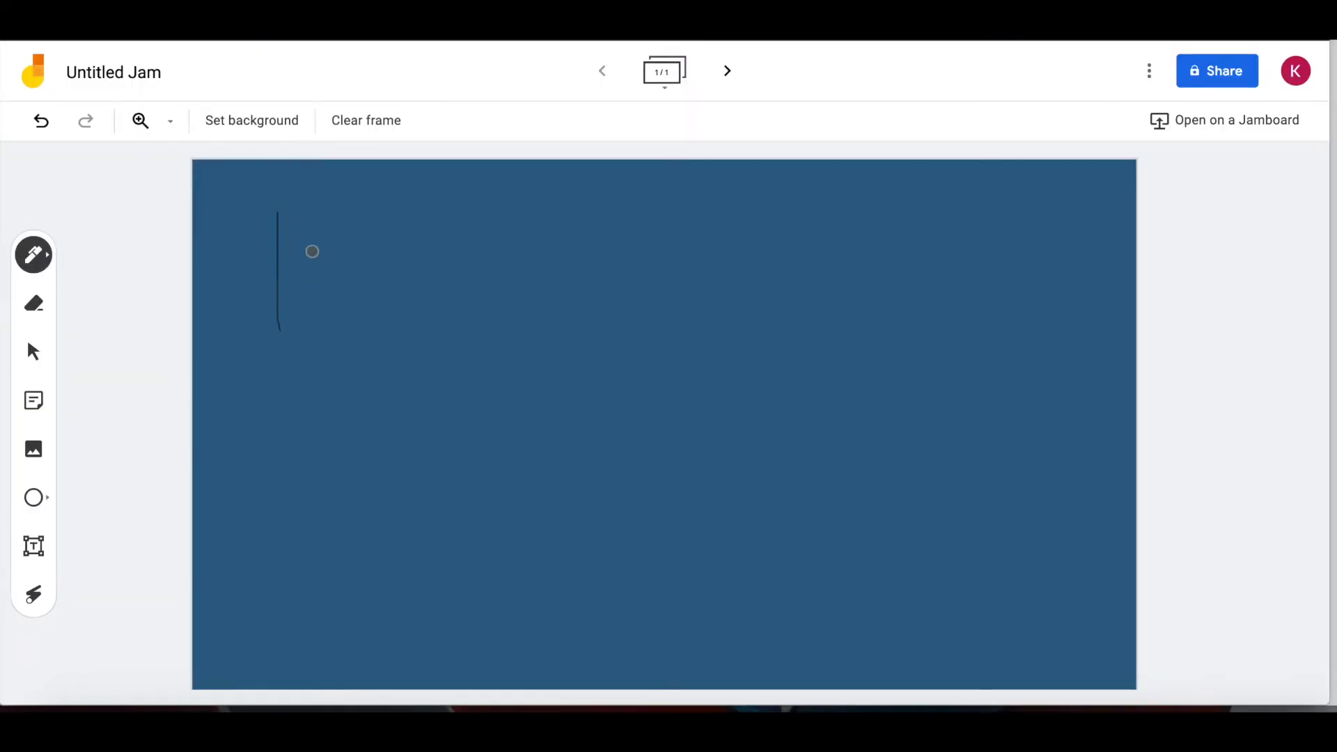
{"action": "left_click_drag", "start_coordinate": [312, 208], "coordinate": [318, 311]}
{"action": "mouse_move", "coordinate": [284, 264]}
{"action": "left_mouse_down"}
{"action": "mouse_move", "coordinate": [324, 265]}
{"action": "mouse_move", "coordinate": [366, 326]}
{"action": "left_mouse_up"}
Step: Erase all the pen strokes from the frame and return to the Select tool
{"action": "left_click", "coordinate": [36, 309]}
{"action": "left_click_drag", "start_coordinate": [278, 209], "coordinate": [284, 348]}
{"action": "left_click_drag", "start_coordinate": [281, 263], "coordinate": [332, 266]}
{"action": "mouse_move", "coordinate": [314, 204]}
{"action": "left_mouse_down"}
{"action": "mouse_move", "coordinate": [320, 316]}
{"action": "mouse_move", "coordinate": [310, 269]}
{"action": "mouse_move", "coordinate": [377, 261]}
{"action": "mouse_move", "coordinate": [367, 332]}
{"action": "mouse_move", "coordinate": [356, 249]}
{"action": "left_mouse_up"}
{"action": "left_click", "coordinate": [33, 353]}
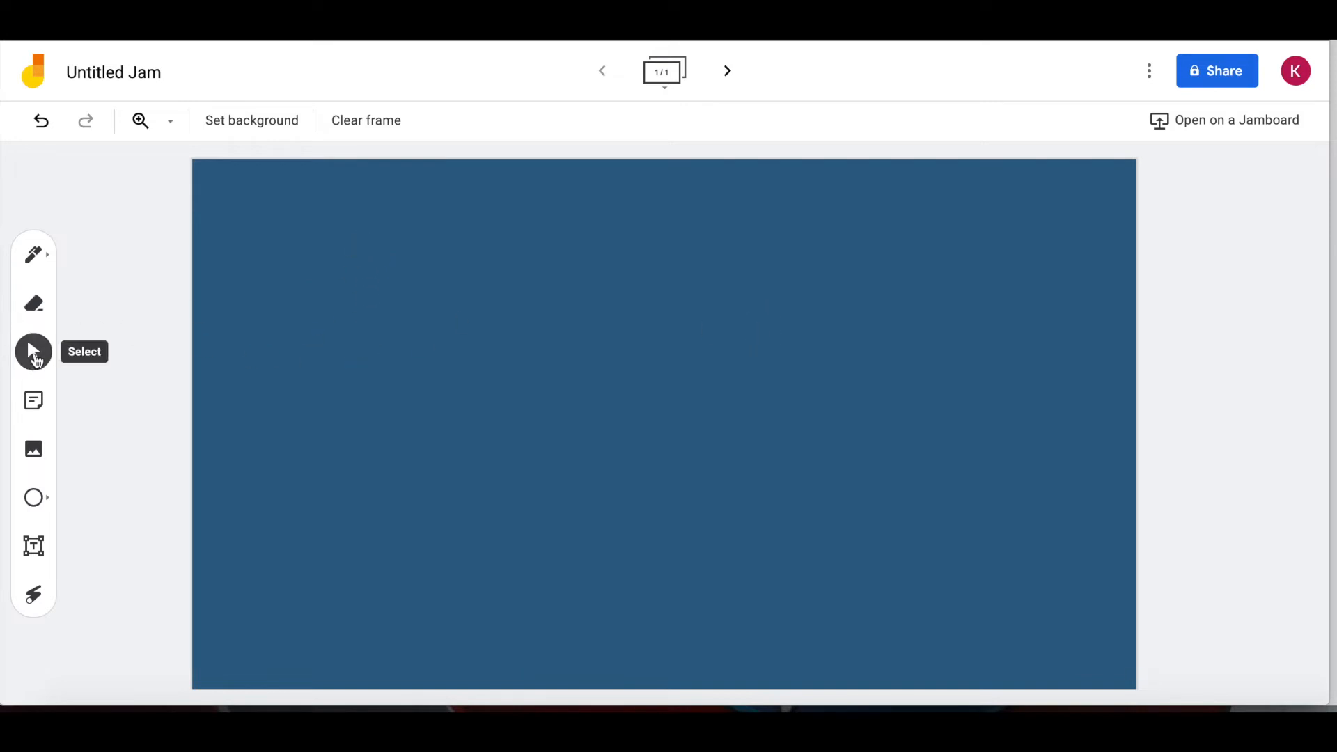
Step: Try green, pink and orange for a sticky note, and save it in yellow with the text "Hello"
{"action": "left_click", "coordinate": [33, 401]}
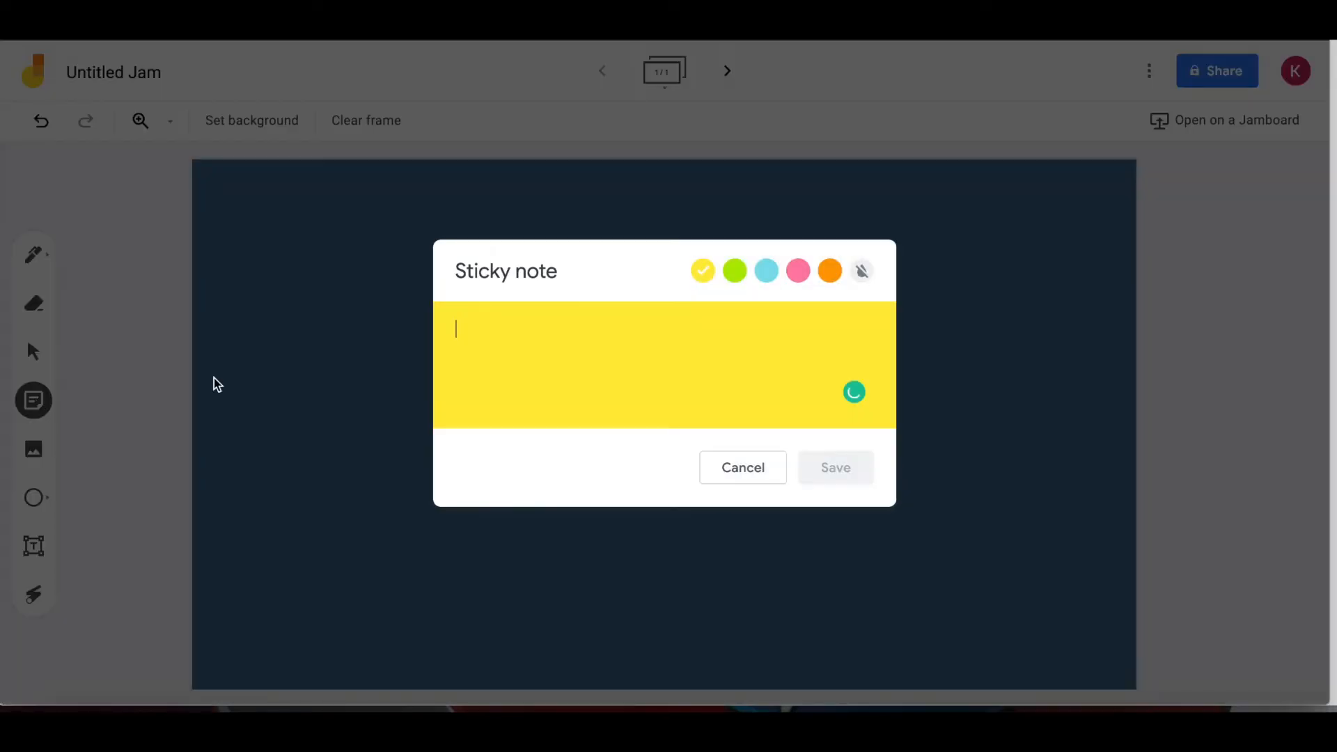
{"action": "left_click", "coordinate": [733, 273]}
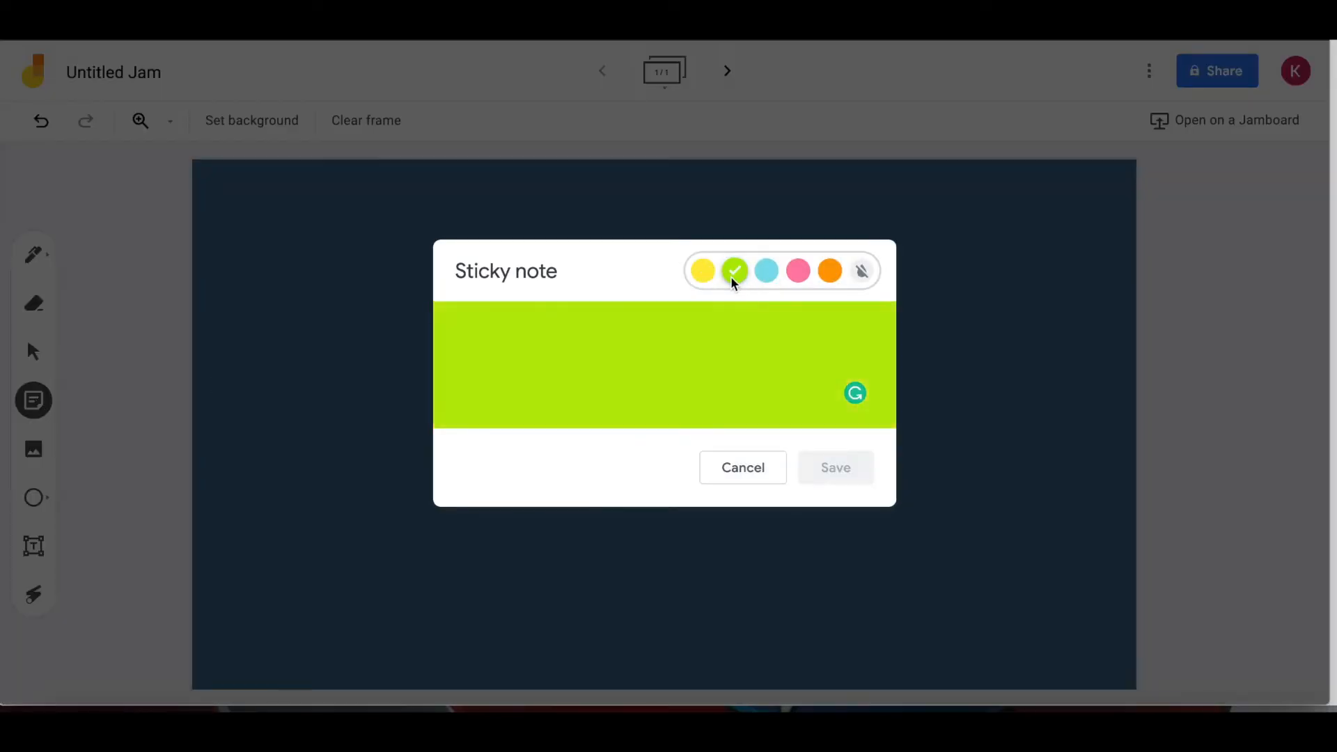
{"action": "left_click", "coordinate": [798, 270]}
{"action": "left_click", "coordinate": [830, 271]}
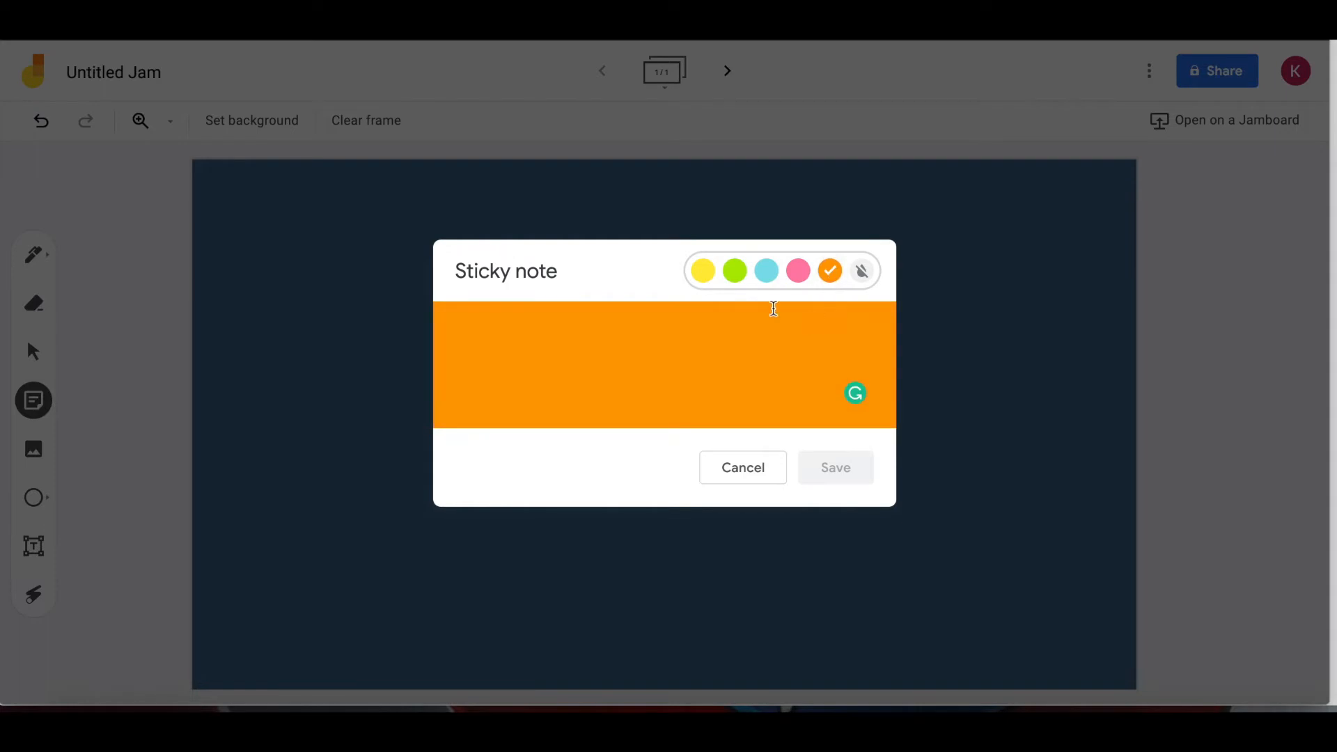
{"action": "left_click", "coordinate": [704, 273]}
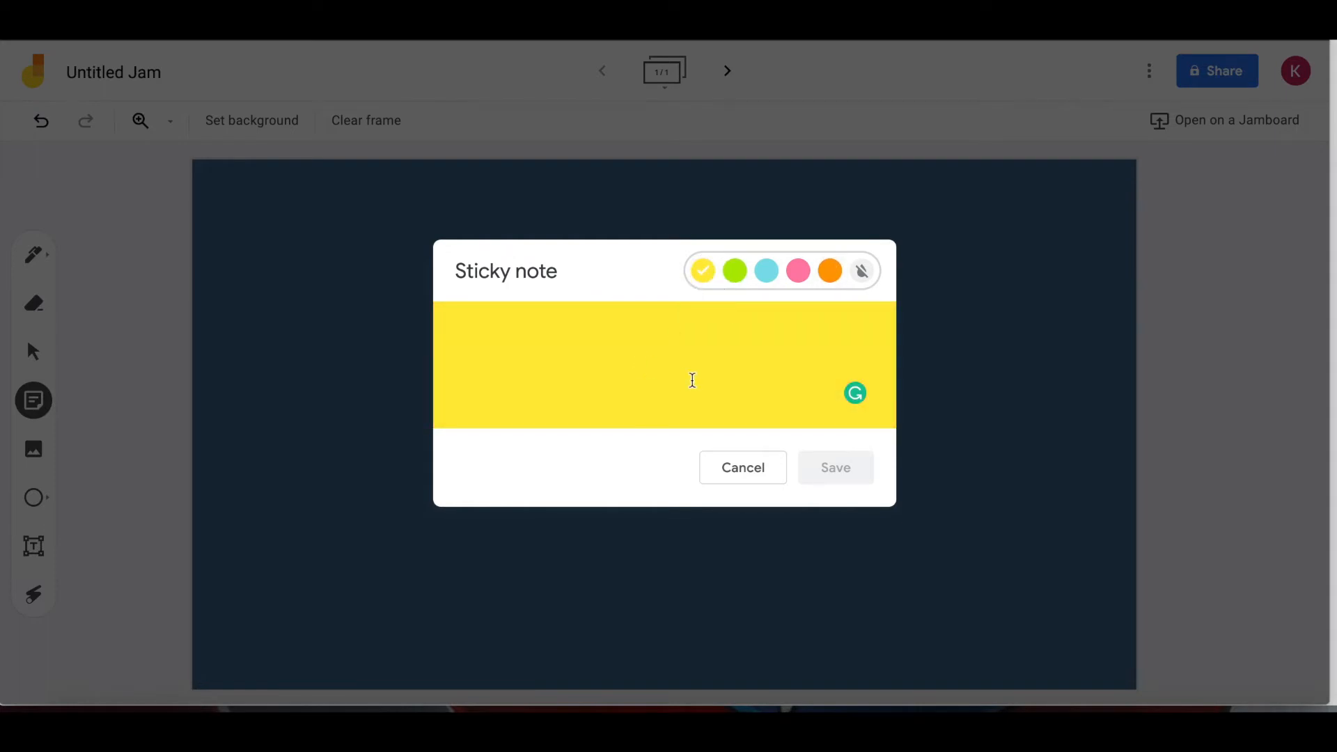
{"action": "left_click", "coordinate": [512, 364]}
{"action": "type", "text": "Hel"}
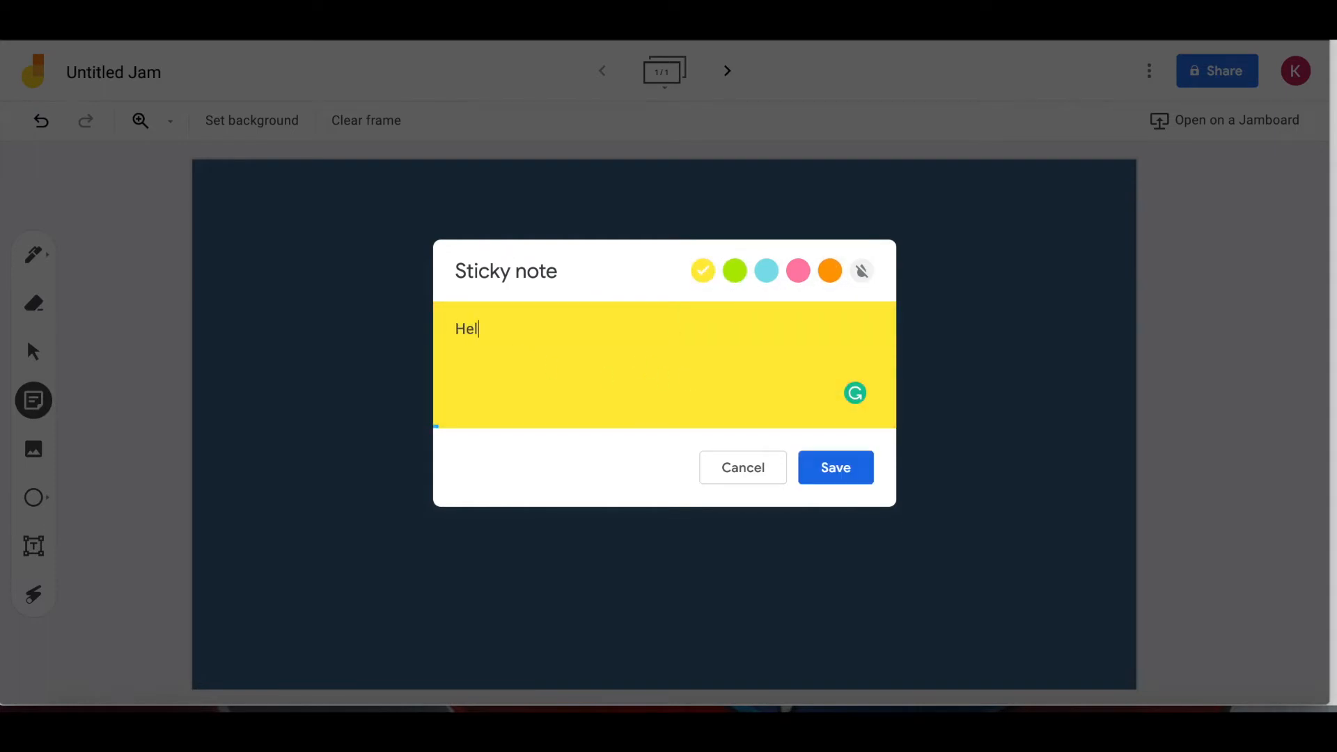
{"action": "left_click", "coordinate": [851, 468]}
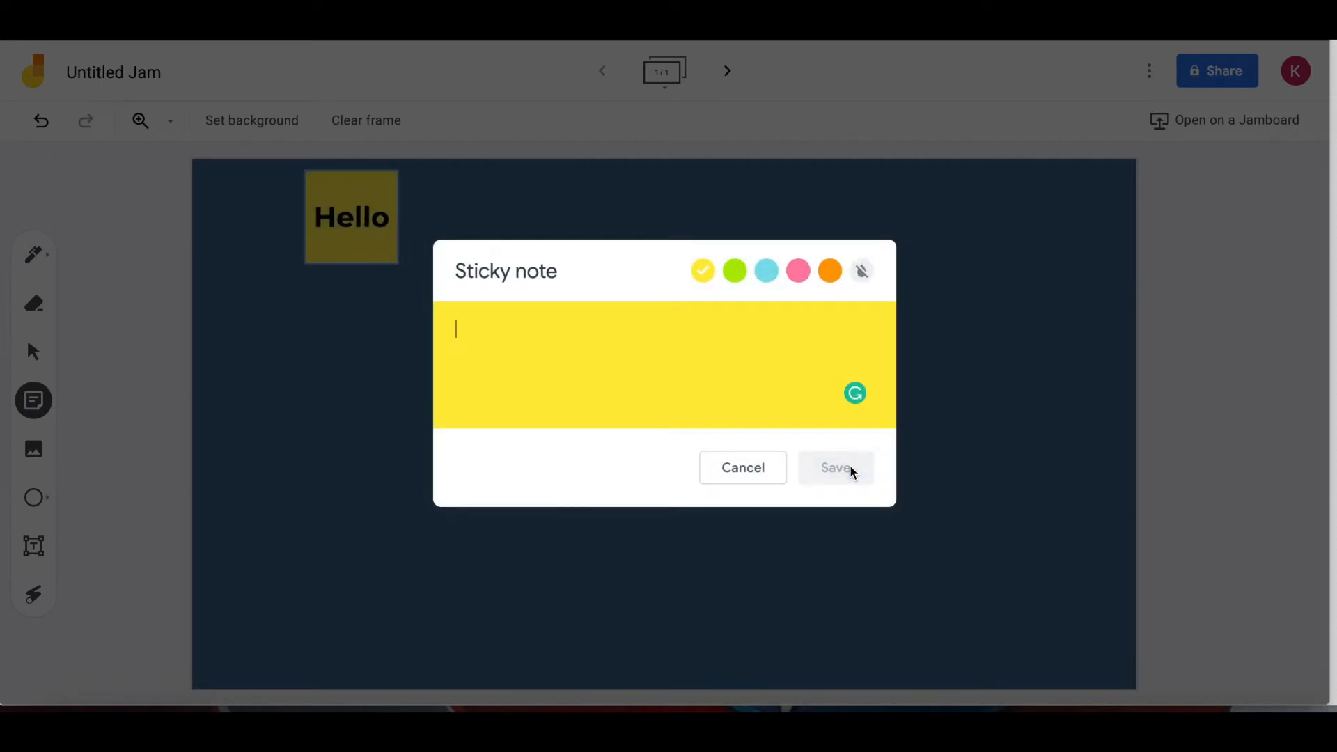
{"action": "left_click", "coordinate": [743, 470]}
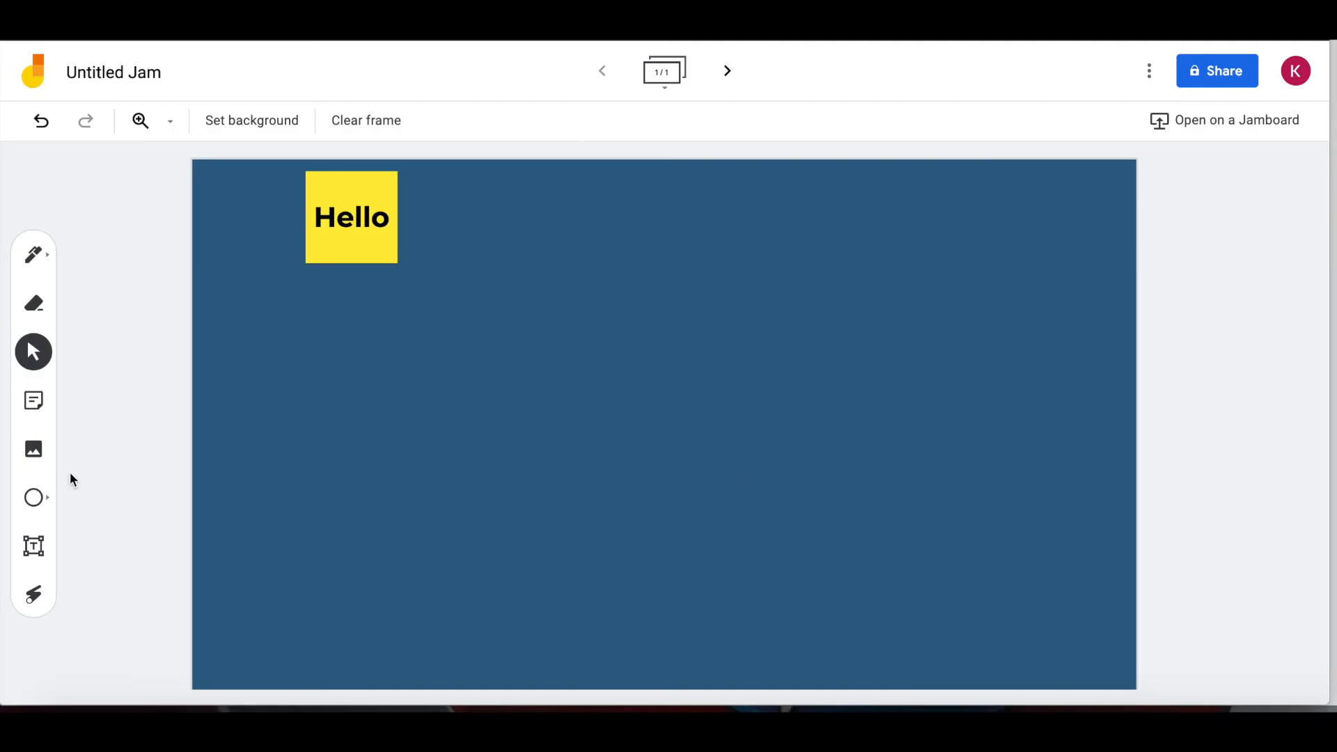
Step: Review the image sources (upload, URL, camera, Google Image Search and Google Drive) without inserting an image
{"action": "left_click", "coordinate": [35, 448]}
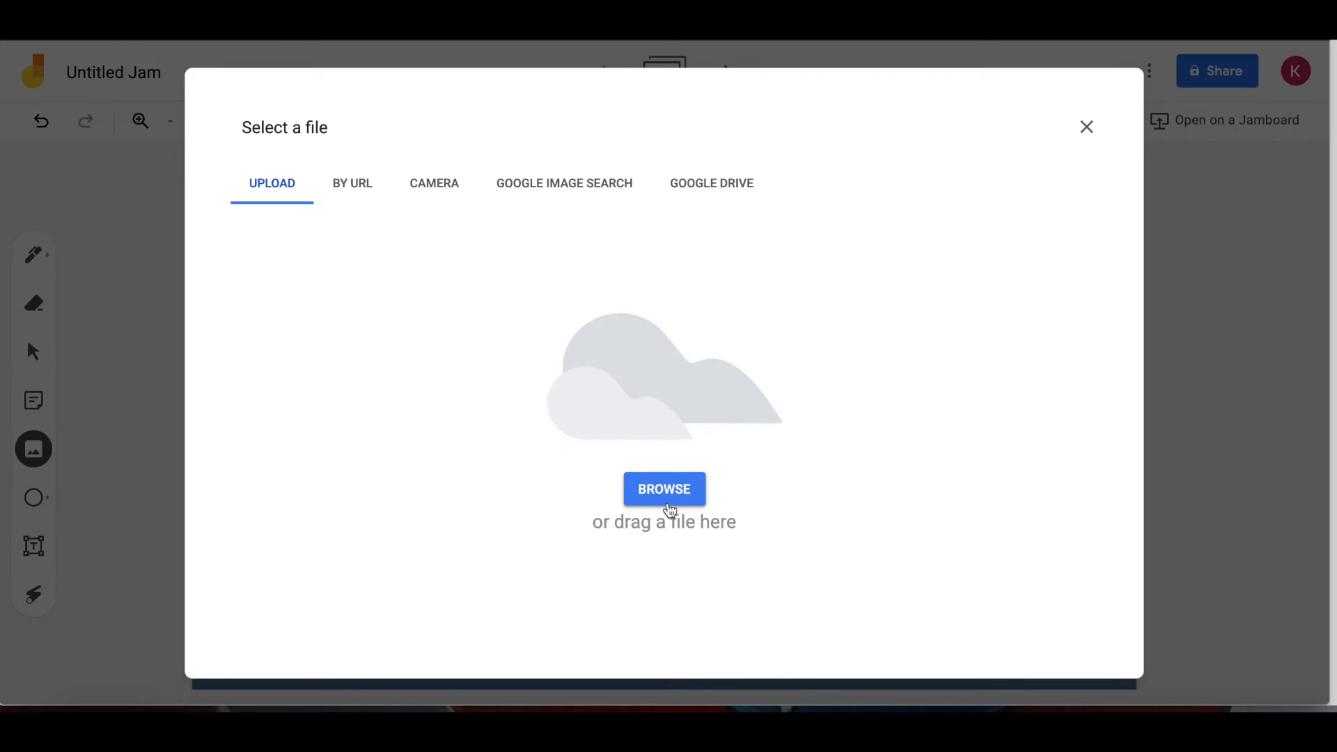
{"action": "left_click", "coordinate": [357, 189]}
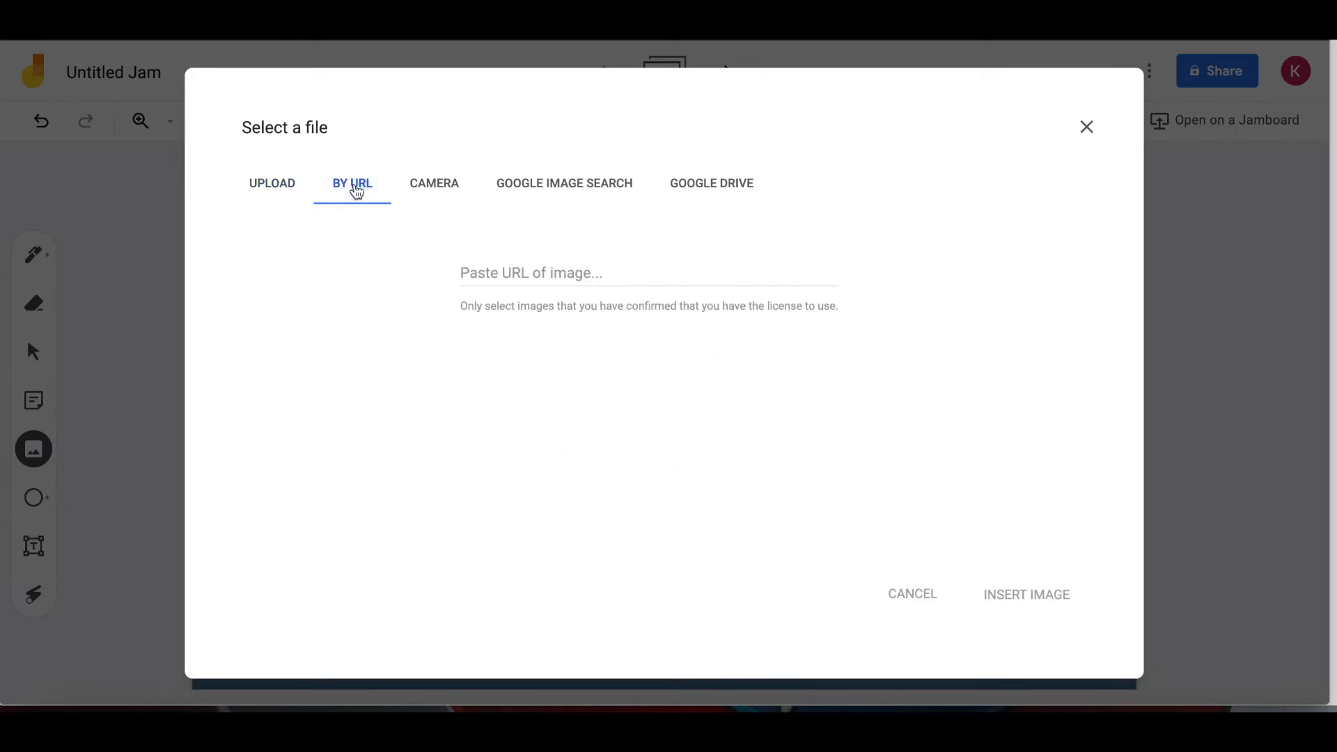
{"action": "left_click", "coordinate": [450, 189]}
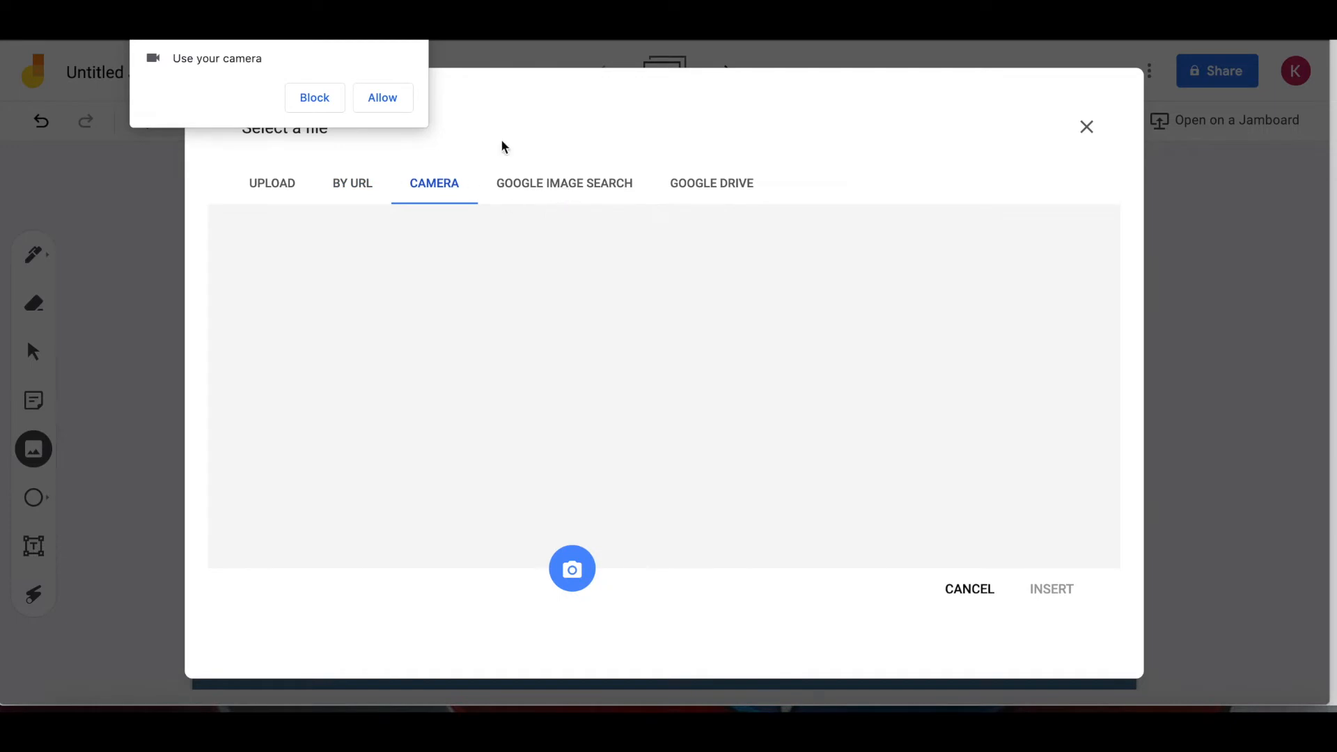
{"action": "left_click", "coordinate": [414, 29]}
{"action": "left_click", "coordinate": [583, 185]}
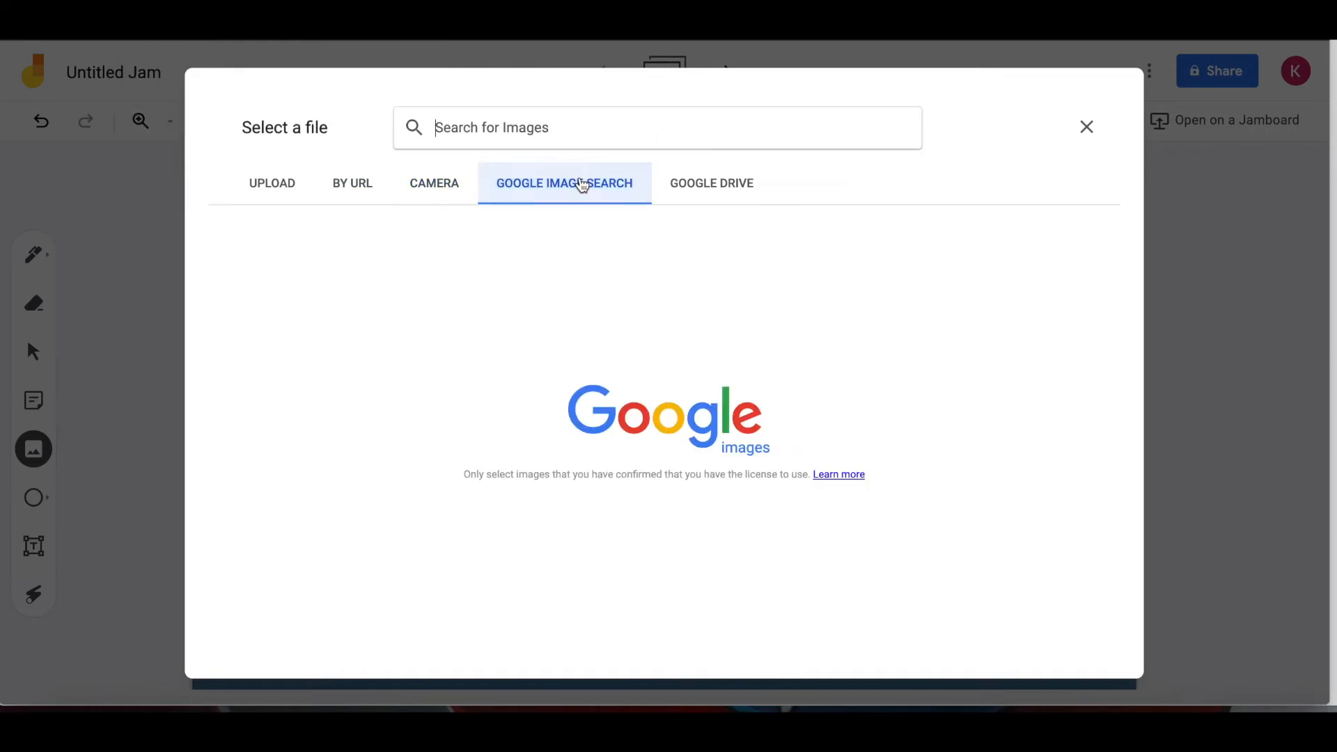
{"action": "left_click", "coordinate": [736, 187]}
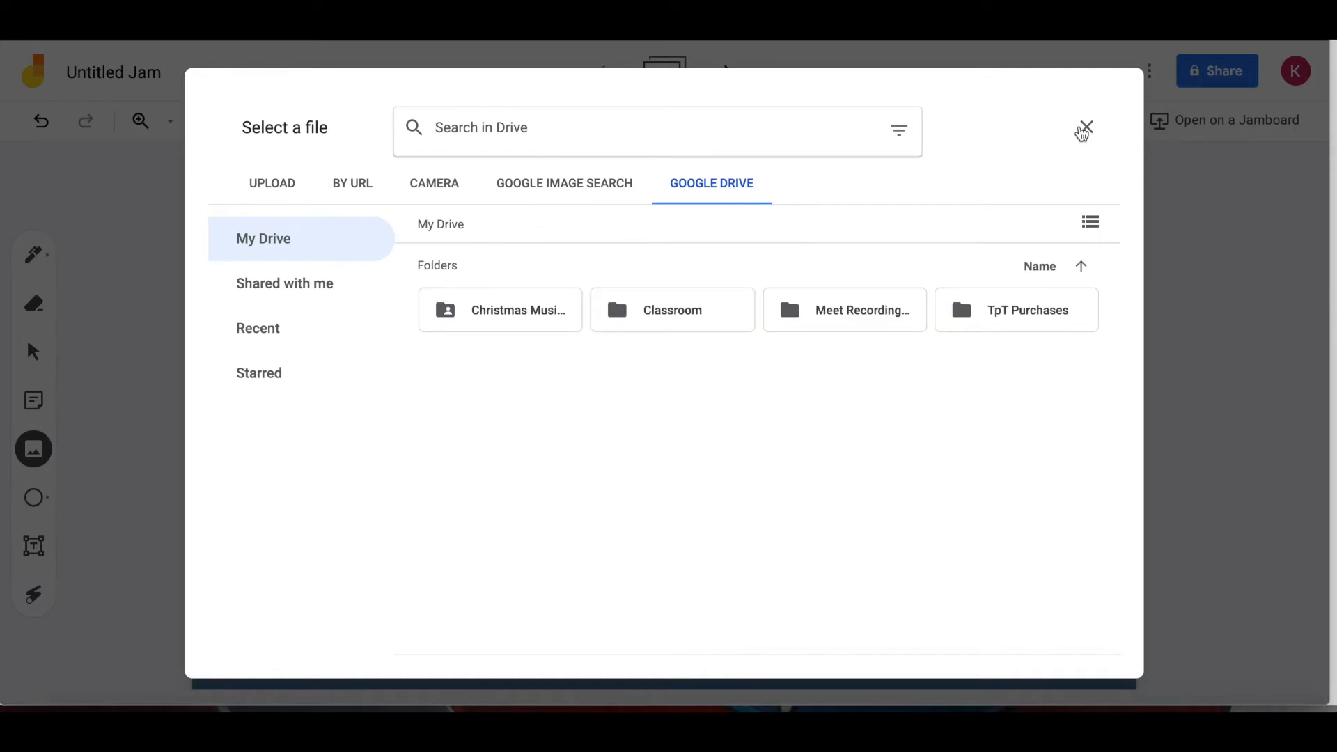
{"action": "left_click", "coordinate": [1085, 126]}
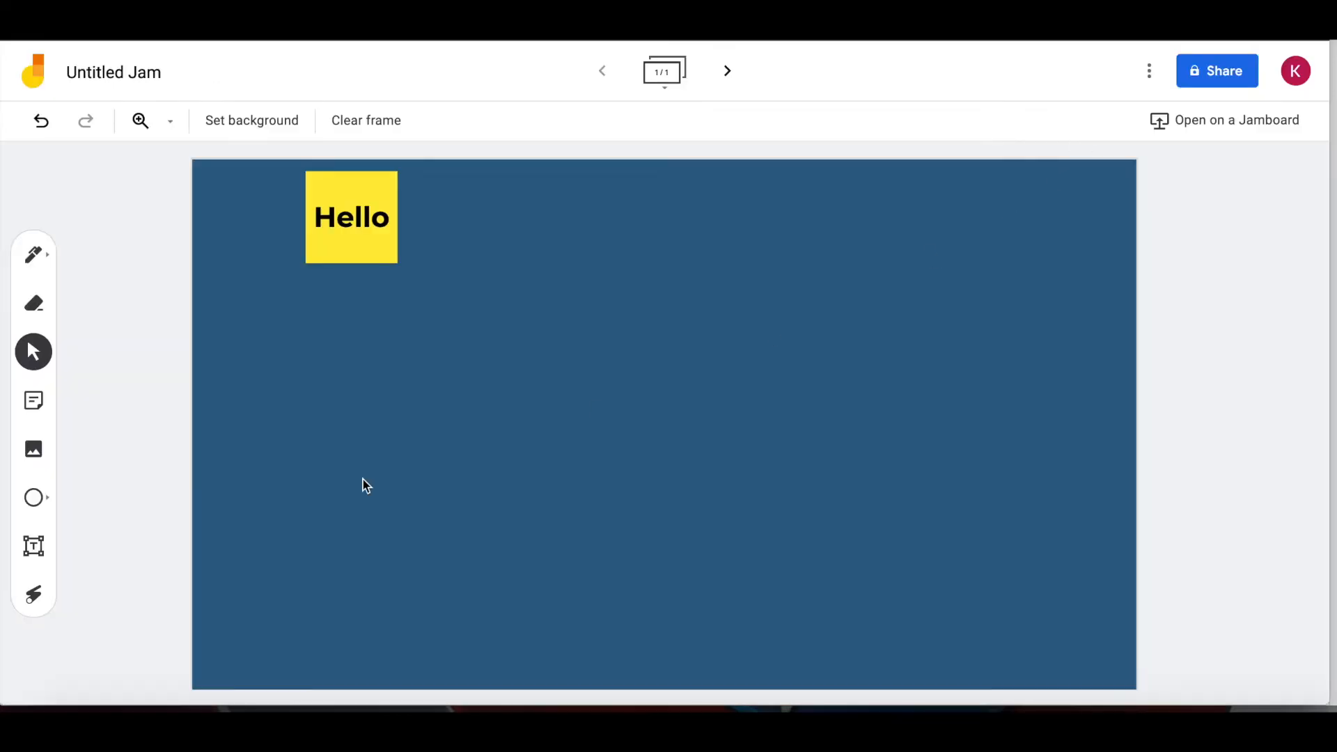
Step: Draw a large rectangle below the sticky note with the square shape and delete it
{"action": "left_click", "coordinate": [38, 500]}
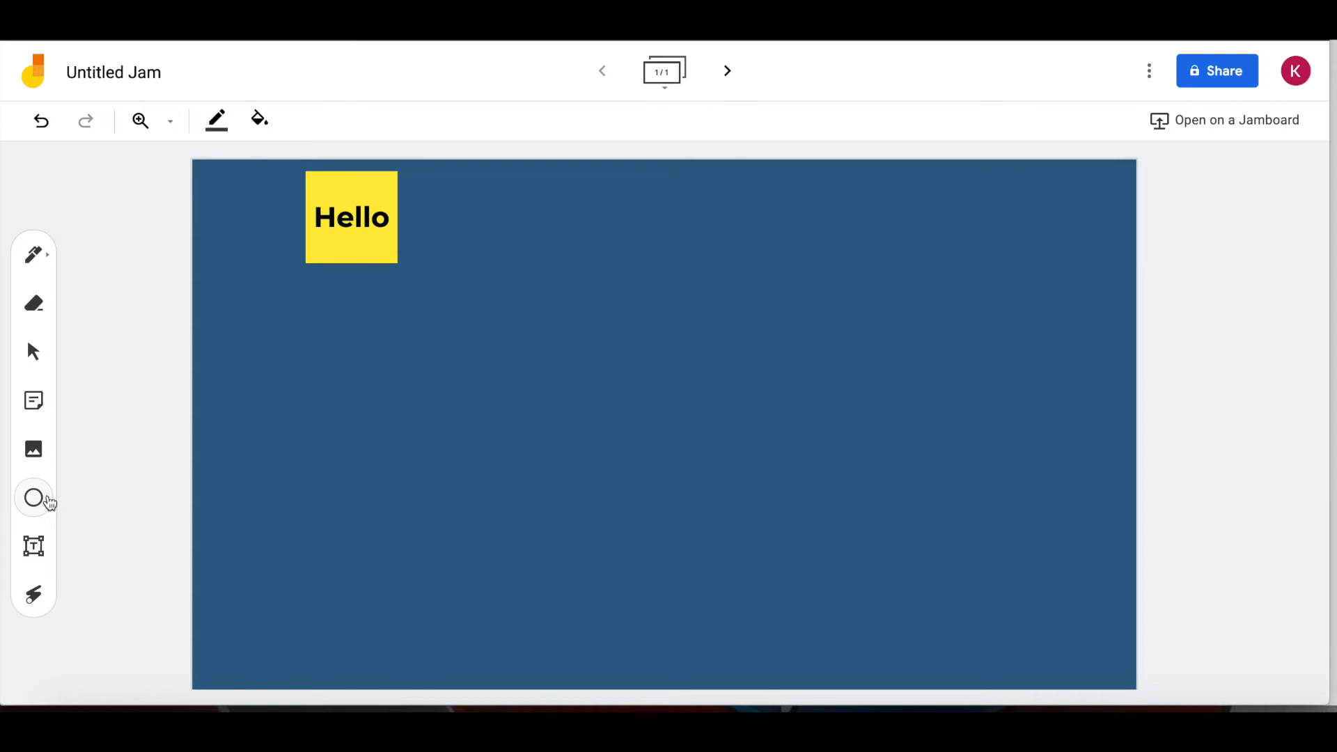
{"action": "left_click", "coordinate": [49, 500]}
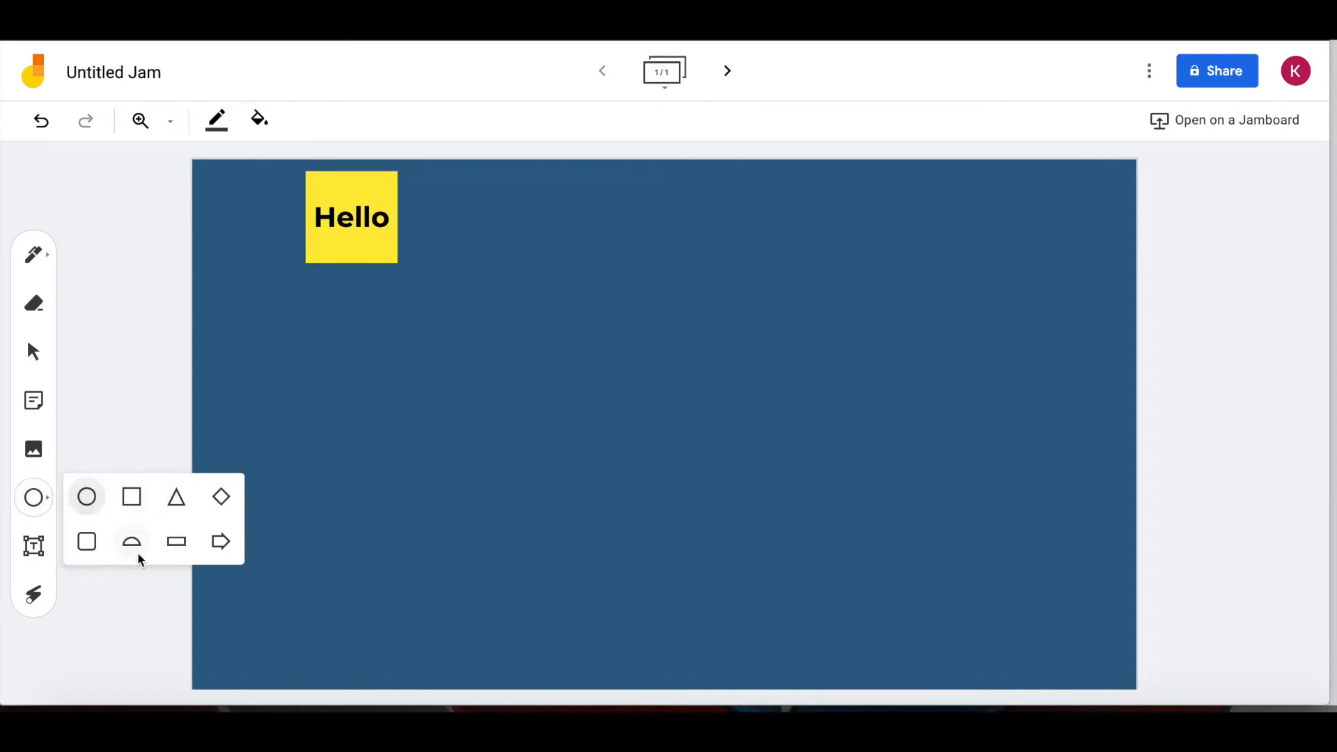
{"action": "left_click", "coordinate": [132, 498]}
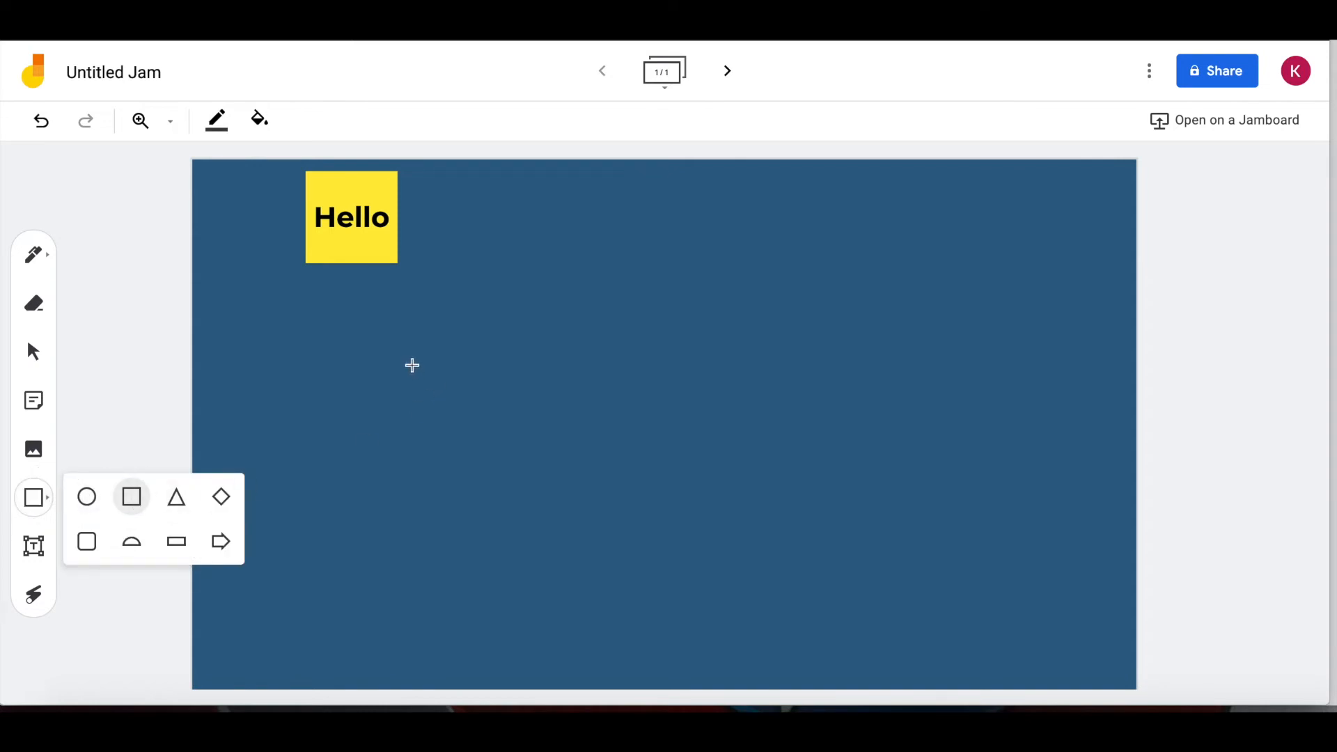
{"action": "mouse_move", "coordinate": [412, 365]}
{"action": "left_mouse_down"}
{"action": "mouse_move", "coordinate": [468, 475]}
{"action": "mouse_move", "coordinate": [725, 552]}
{"action": "mouse_move", "coordinate": [731, 571]}
{"action": "left_mouse_up"}
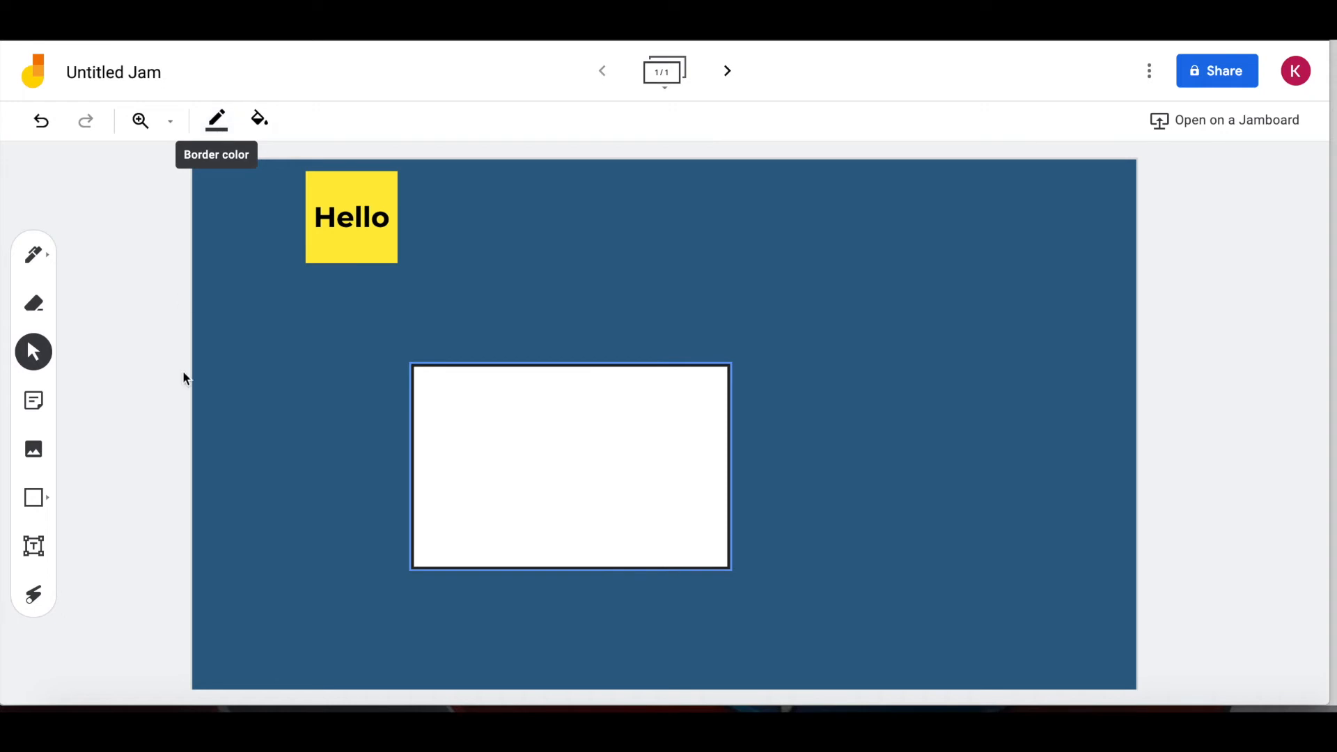
{"action": "left_click", "coordinate": [554, 454]}
{"action": "key", "text": "Delete"}
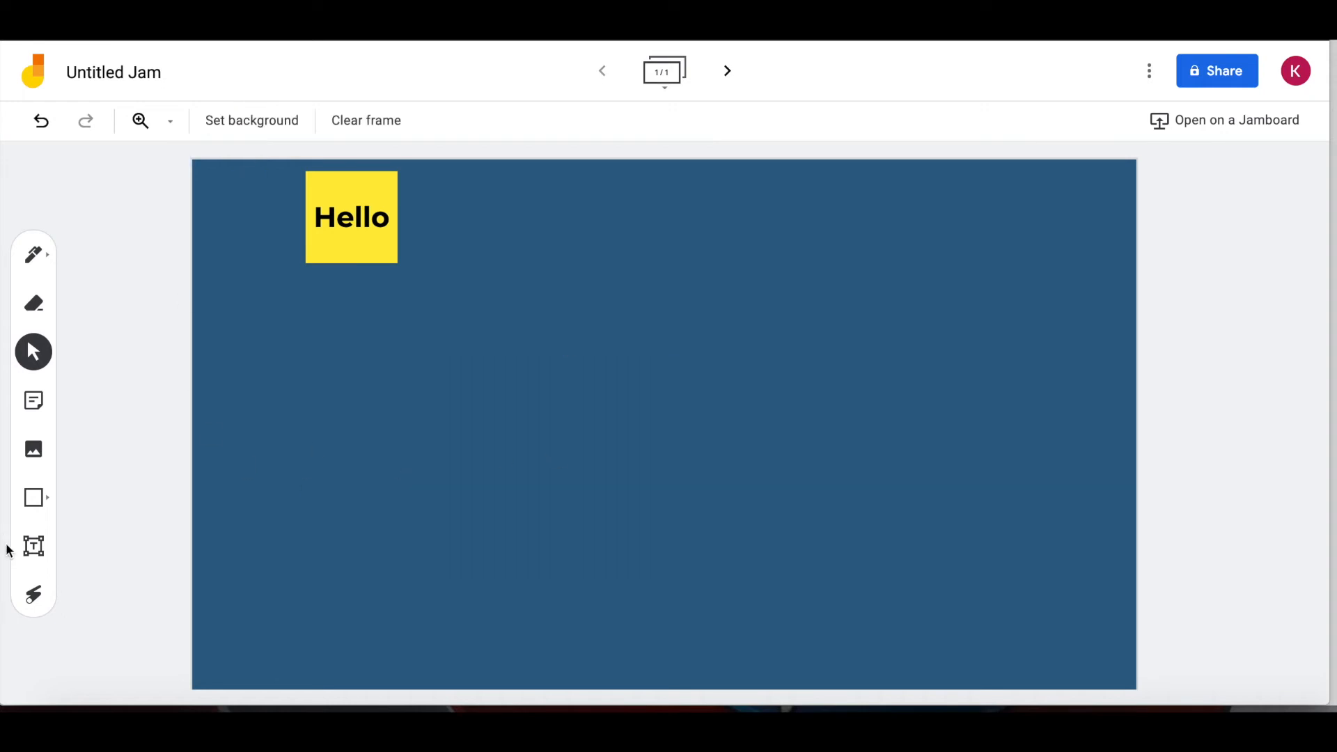
Step: Add a text box reading "Hello" below and to the right of the sticky note
{"action": "left_click", "coordinate": [30, 550]}
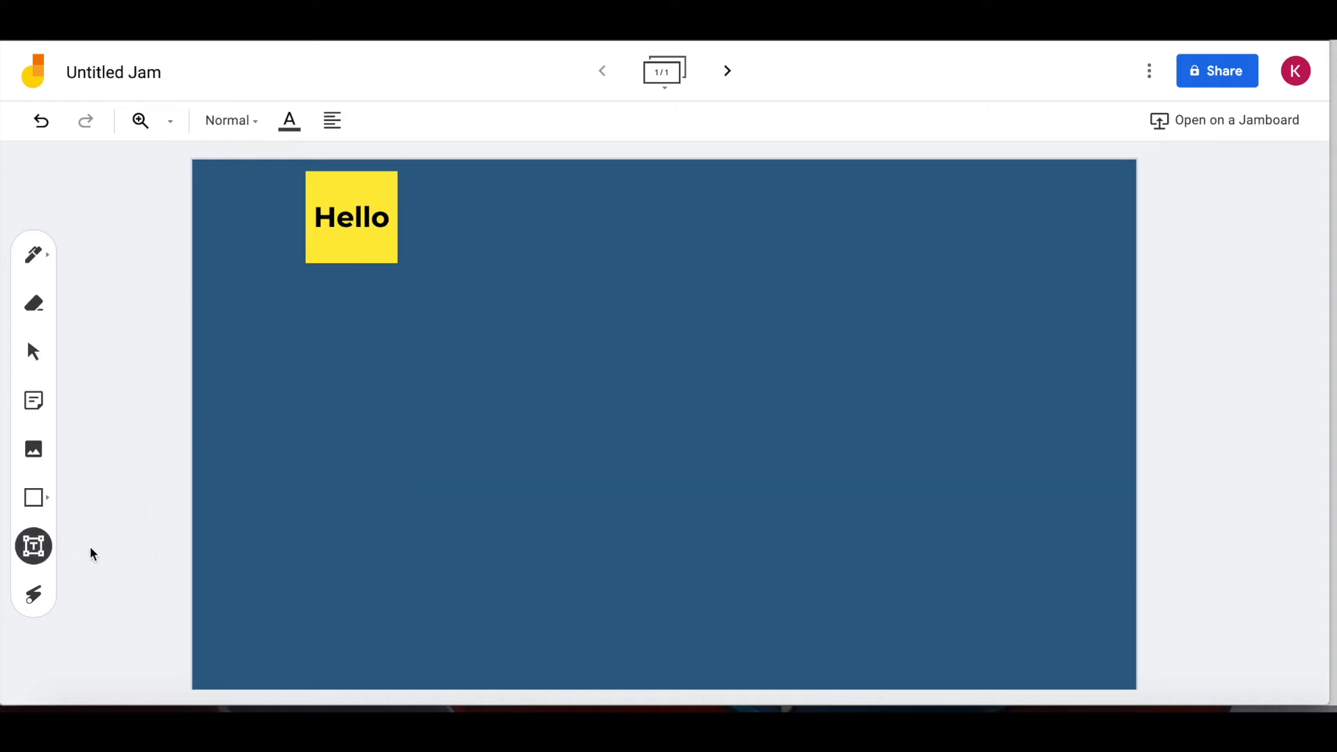
{"action": "left_click", "coordinate": [479, 325]}
{"action": "left_click", "coordinate": [541, 339]}
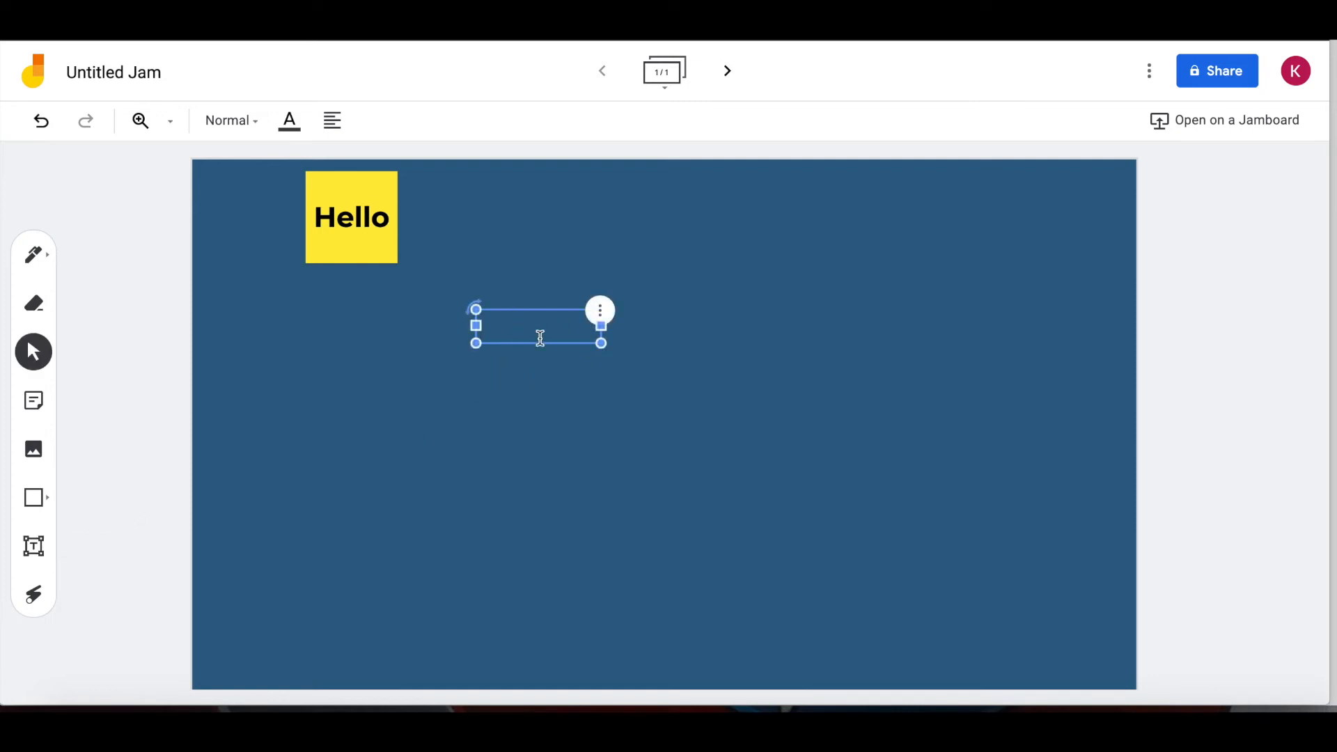
{"action": "type", "text": "HEll"}
{"action": "left_click", "coordinate": [684, 489]}
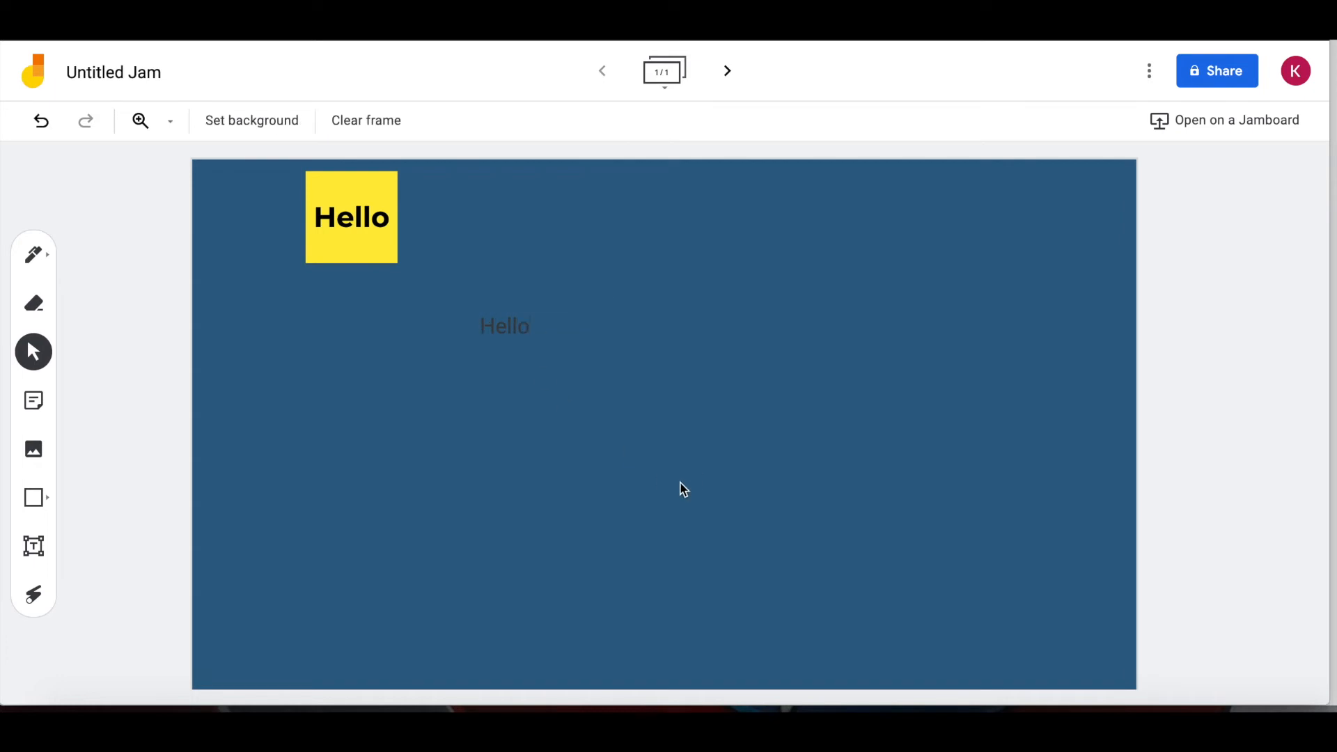
Step: Trace around the "Hello" text with the laser pointer and return to the Select tool
{"action": "left_click", "coordinate": [36, 597]}
{"action": "mouse_move", "coordinate": [439, 353]}
{"action": "left_mouse_down"}
{"action": "mouse_move", "coordinate": [424, 262]}
{"action": "mouse_move", "coordinate": [543, 388]}
{"action": "left_mouse_up"}
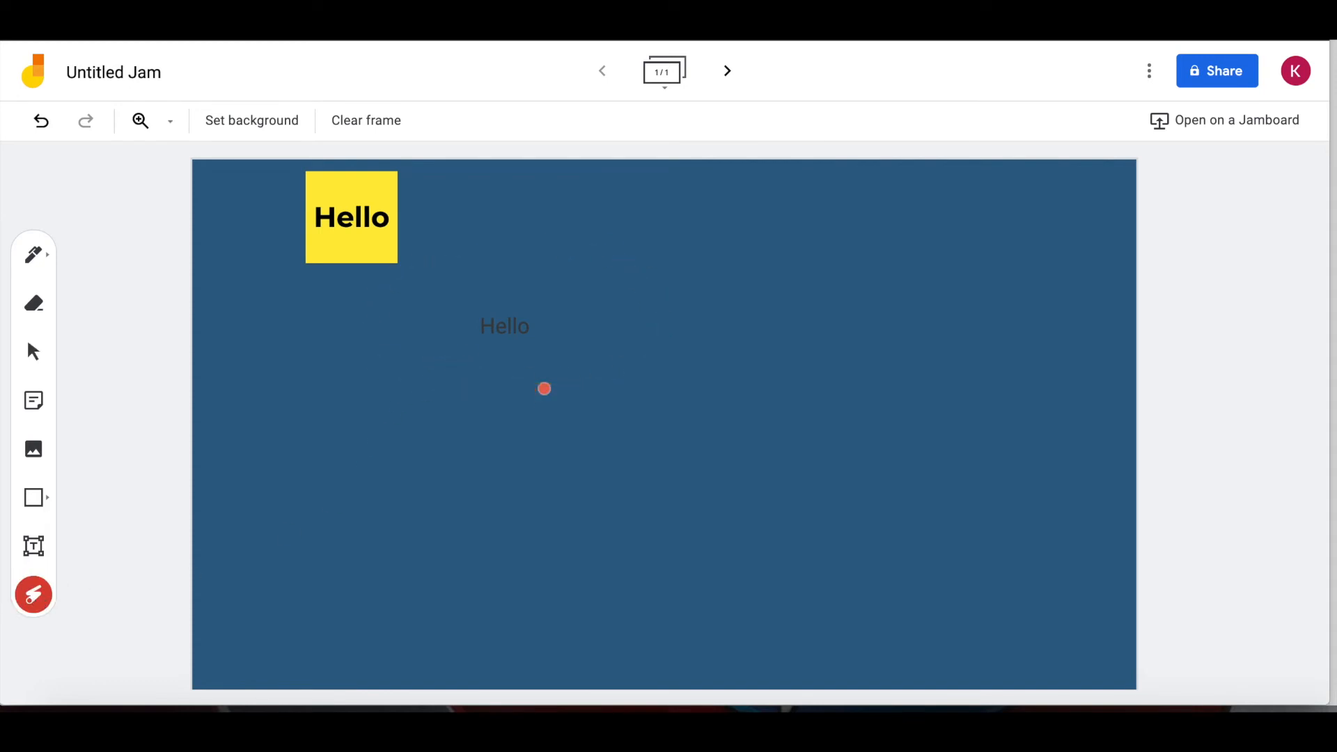
{"action": "mouse_move", "coordinate": [373, 301]}
{"action": "left_mouse_down"}
{"action": "mouse_move", "coordinate": [369, 124]}
{"action": "mouse_move", "coordinate": [418, 283]}
{"action": "mouse_move", "coordinate": [430, 269]}
{"action": "left_mouse_up"}
{"action": "left_click", "coordinate": [34, 351]}
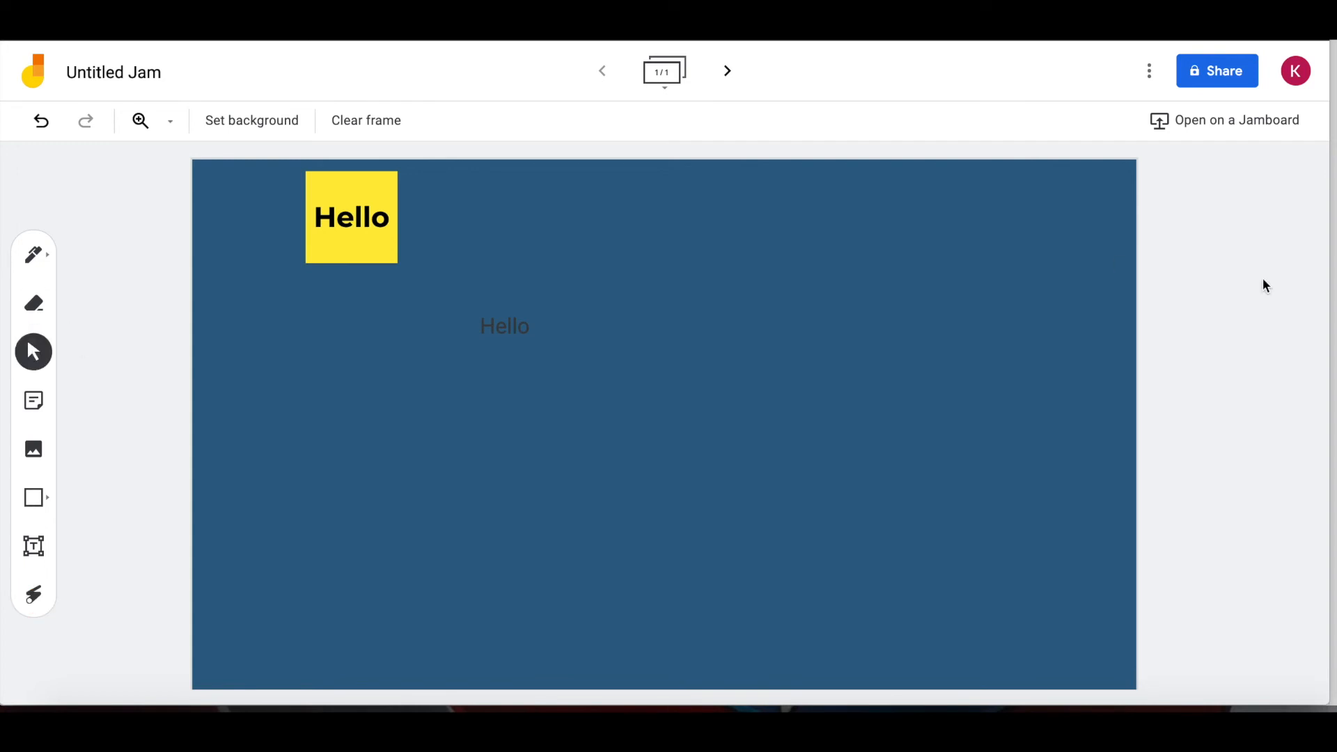
Step: Open the jam's sharing settings, dismiss the restrictions tip, and set the general link access to Anyone with the link
{"action": "left_click", "coordinate": [1220, 78]}
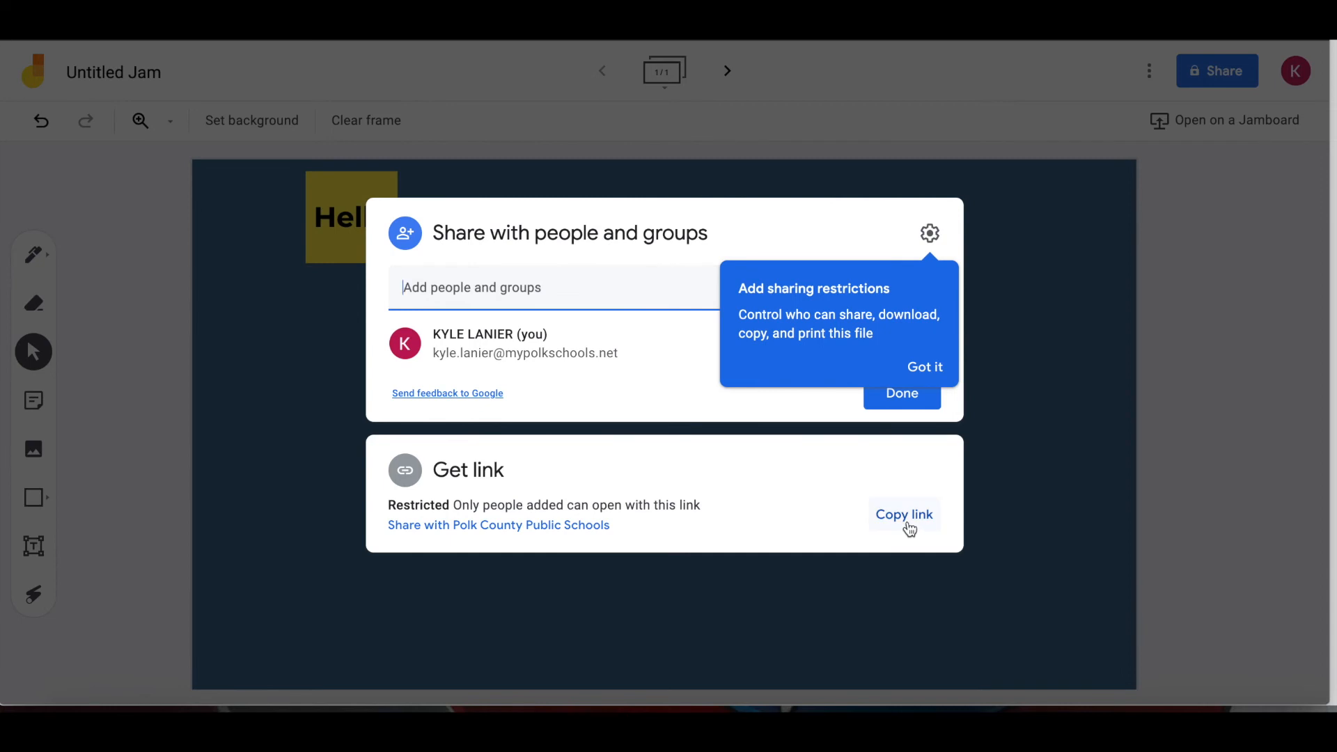
{"action": "left_click", "coordinate": [920, 380]}
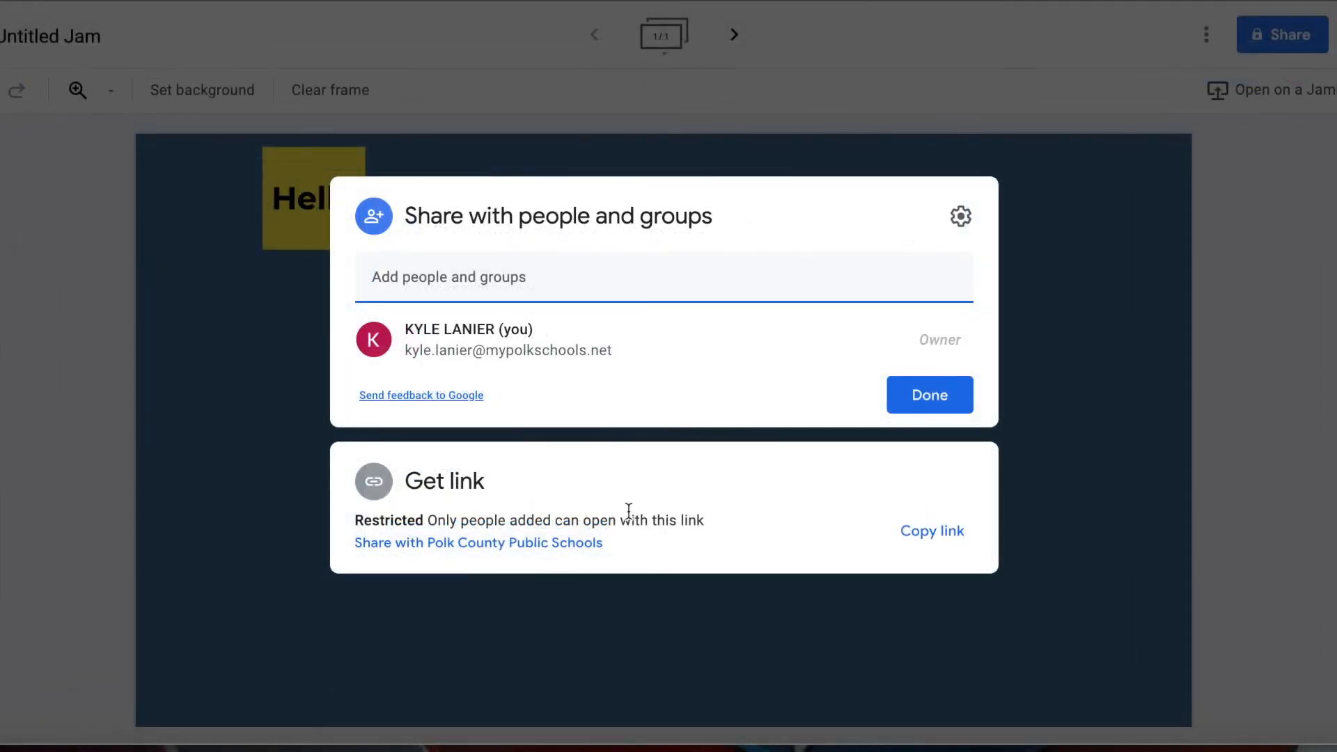
{"action": "left_click", "coordinate": [379, 484]}
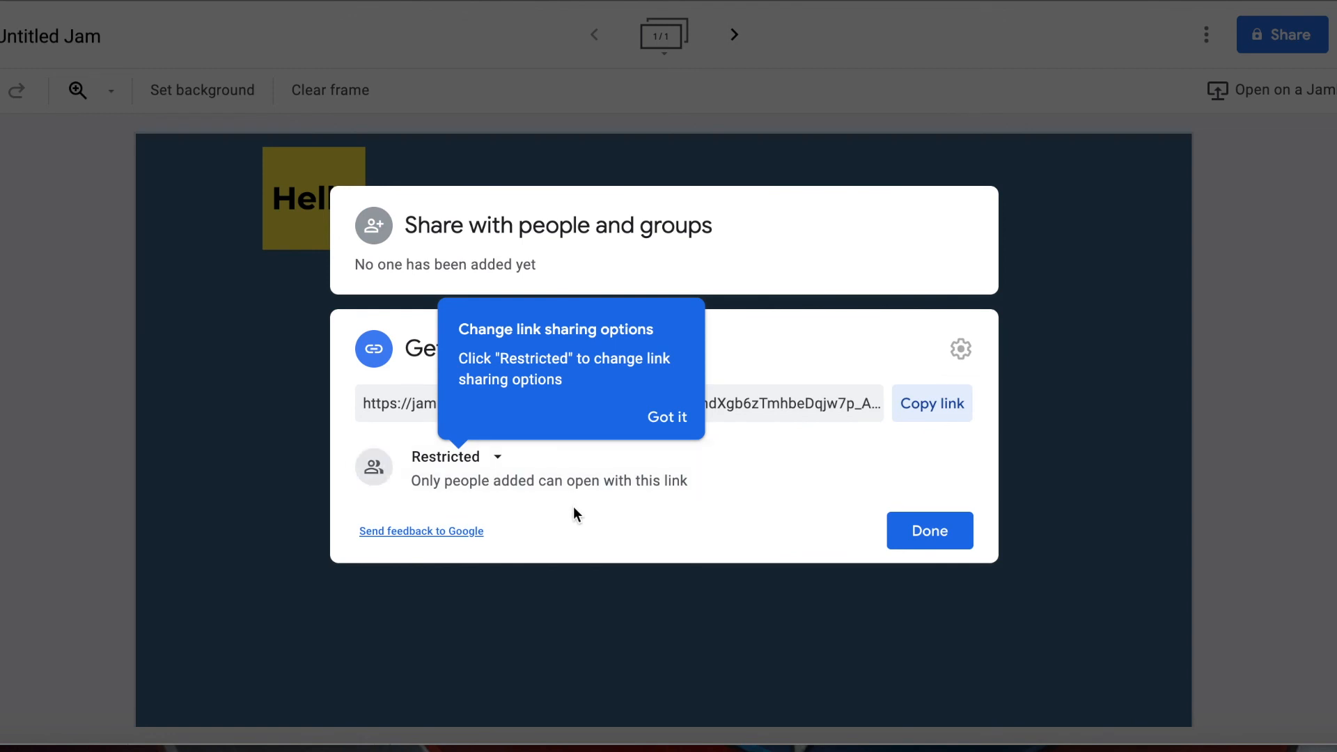
{"action": "left_click", "coordinate": [499, 459]}
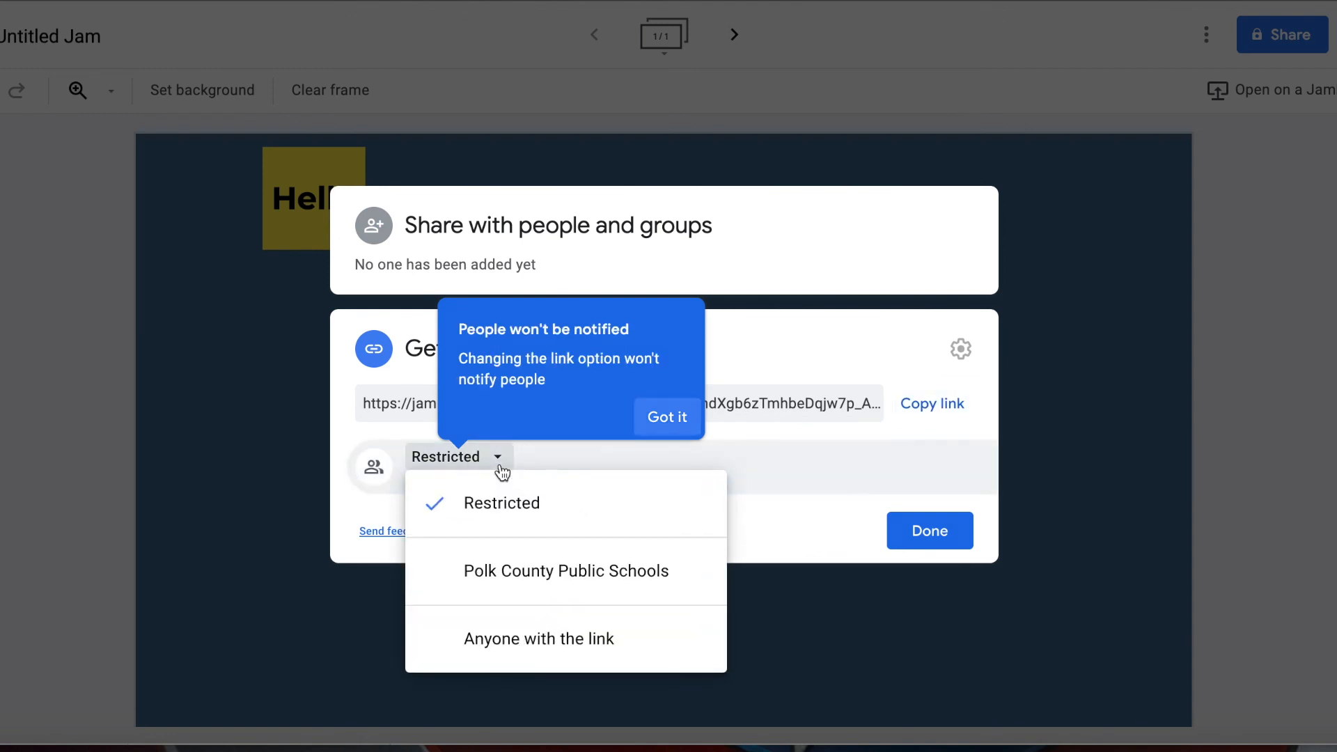
{"action": "left_click", "coordinate": [532, 630]}
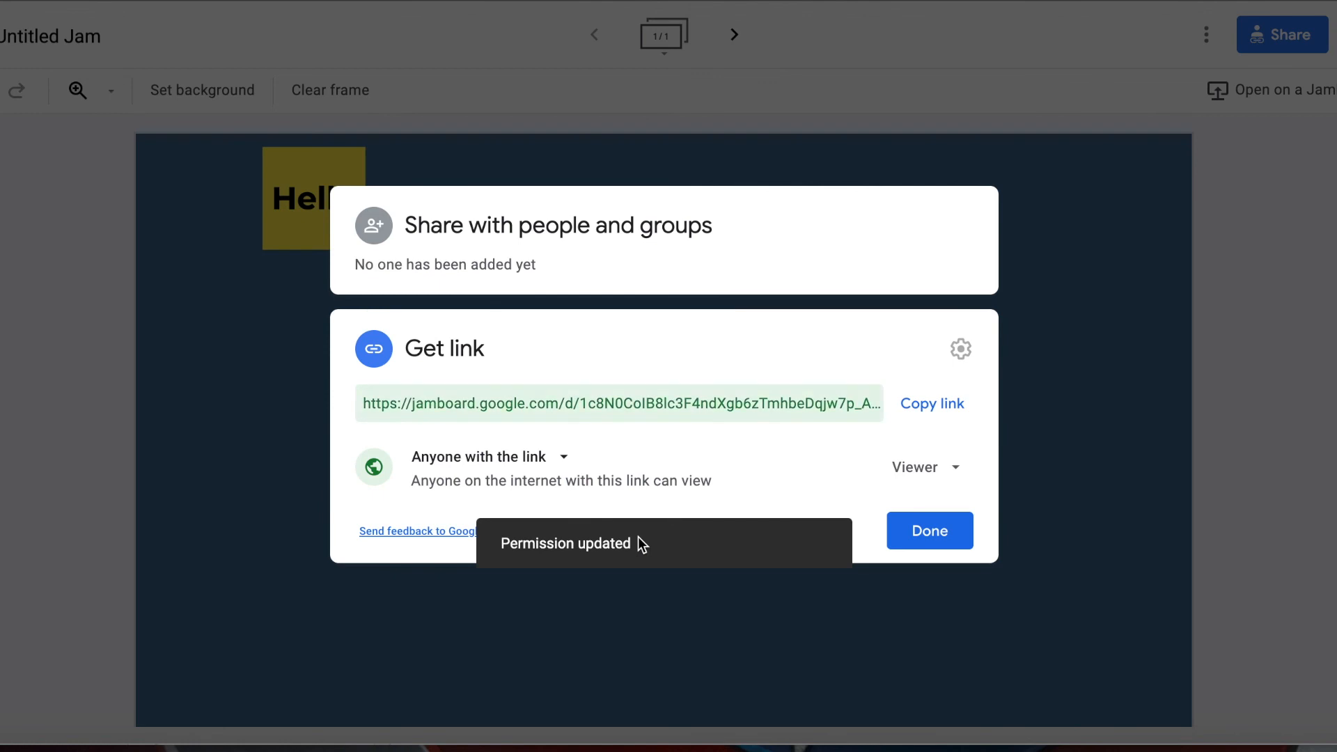
Step: Review the Viewer and Editor roles for the shared link, keep Viewer, and finish the sharing settings
{"action": "left_click", "coordinate": [957, 468]}
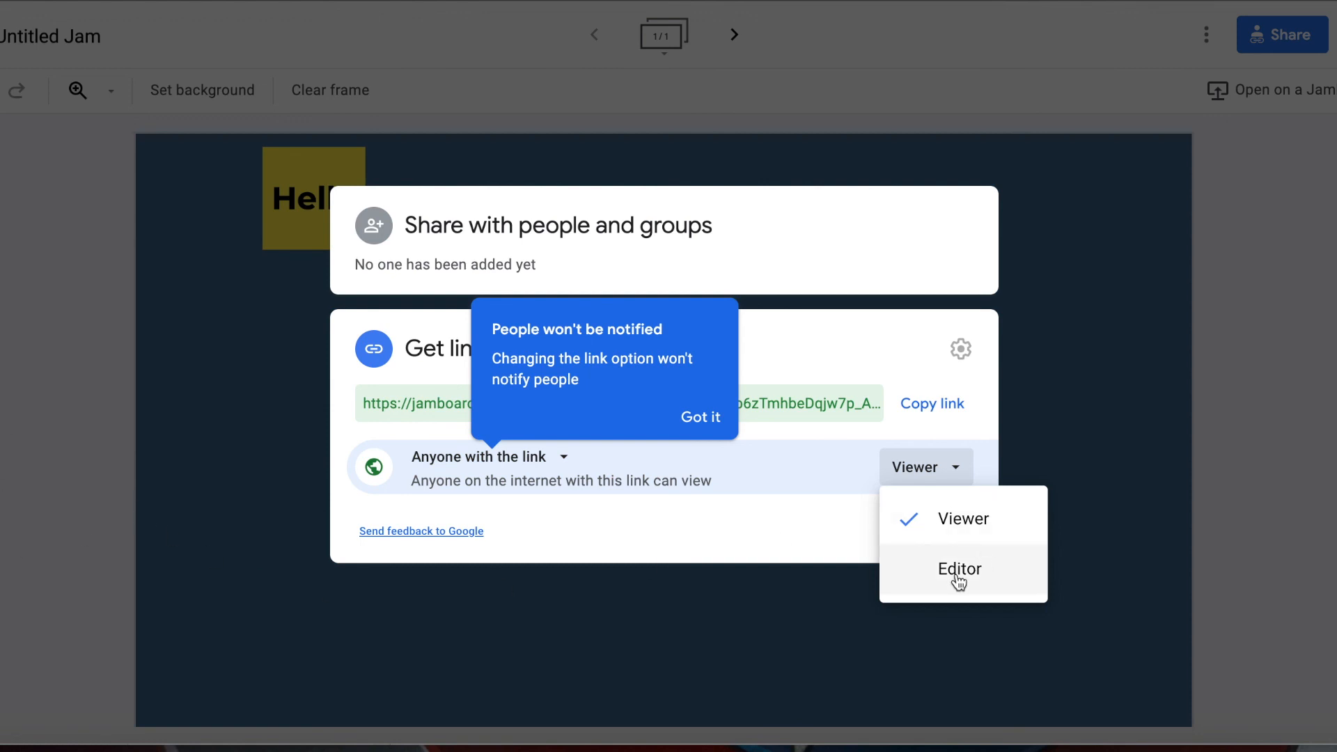
{"action": "left_click", "coordinate": [799, 531]}
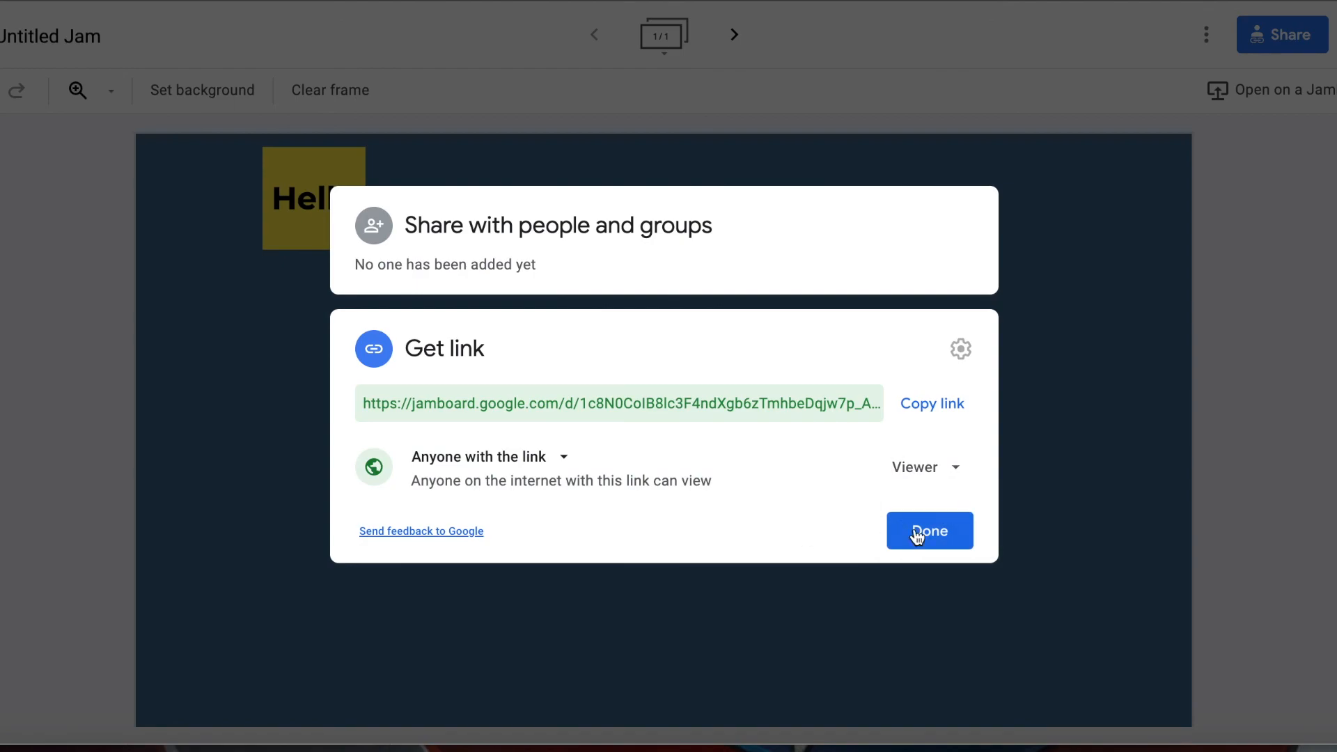
{"action": "left_click", "coordinate": [945, 535]}
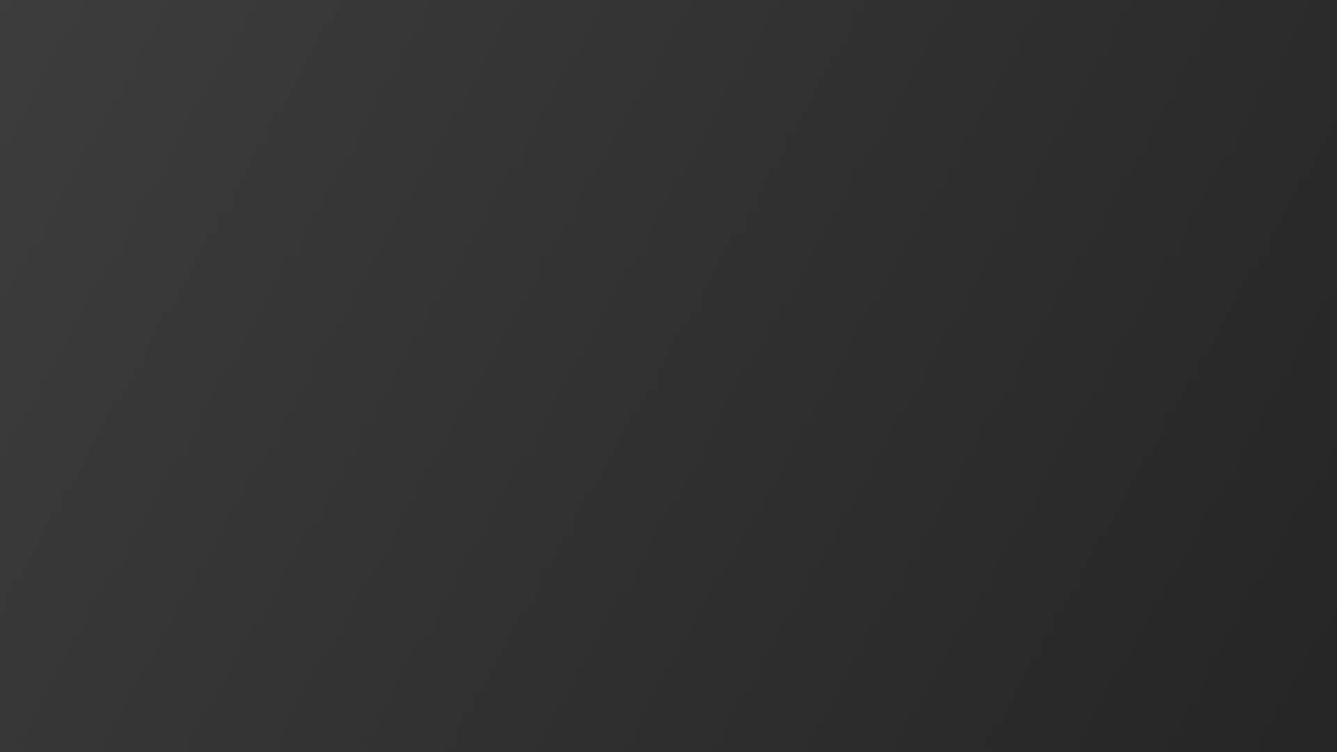